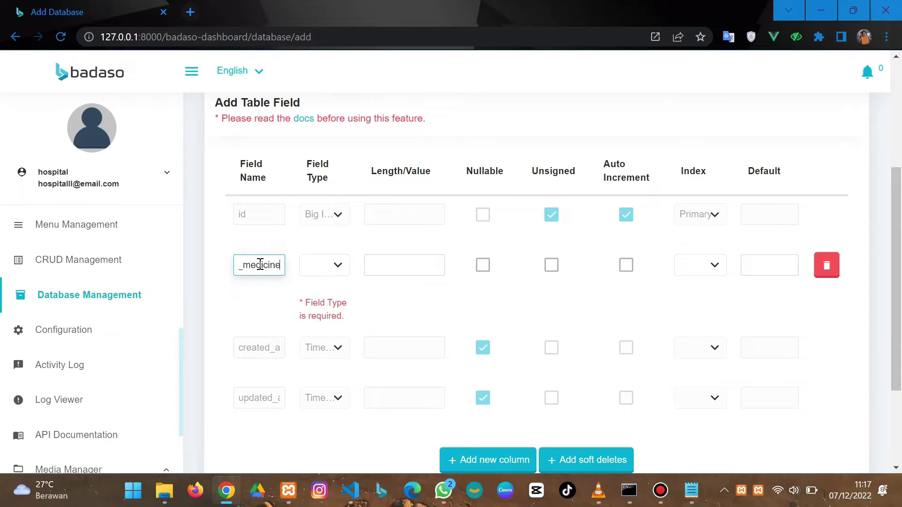
Step: Set the name_medicine field's type to Varchar with a length of 30
left_click(333, 264)
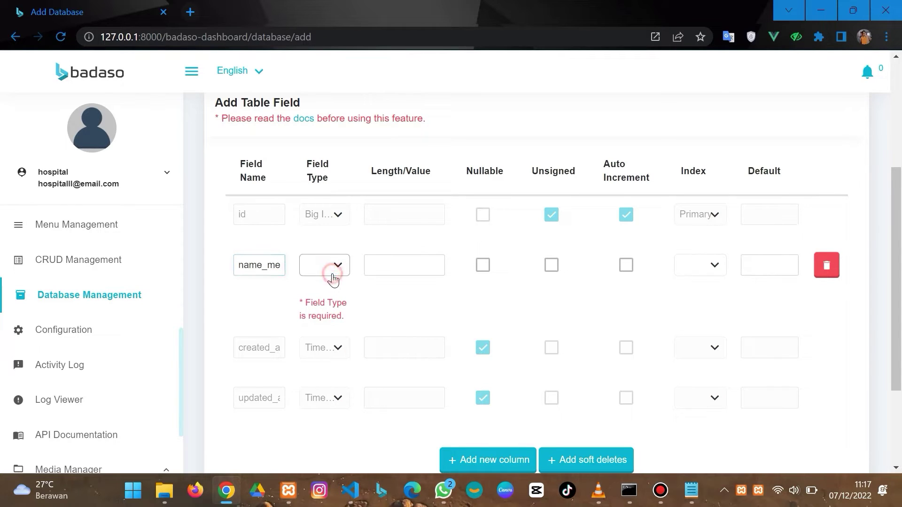
left_click(323, 319)
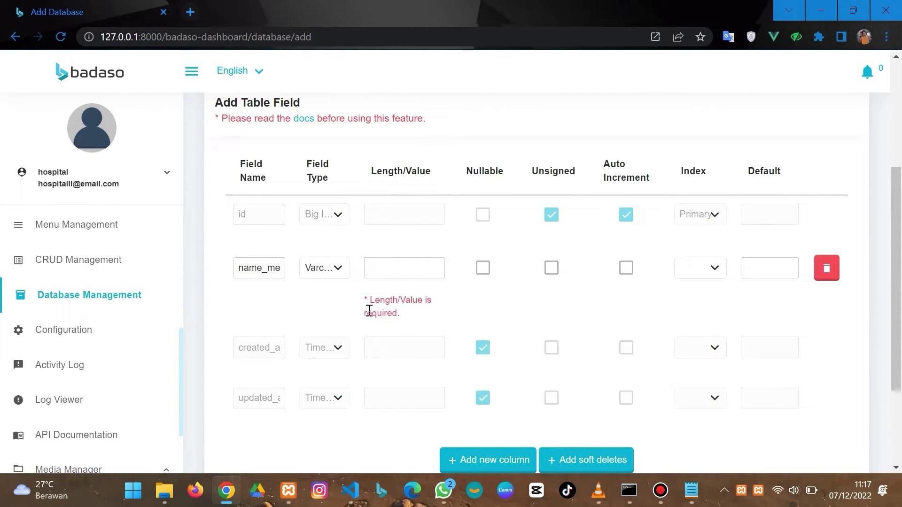
left_click(397, 268)
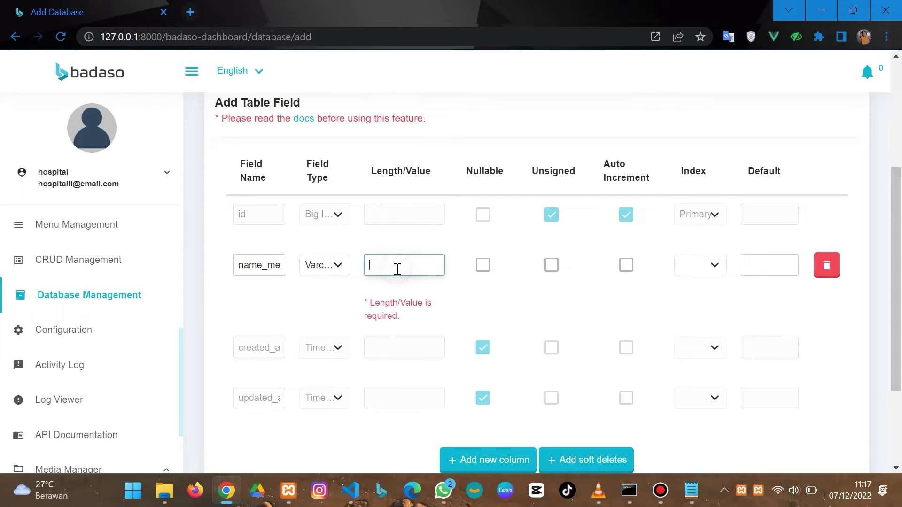
type("30")
Step: Add a new column named info with the field type Text
left_click(463, 435)
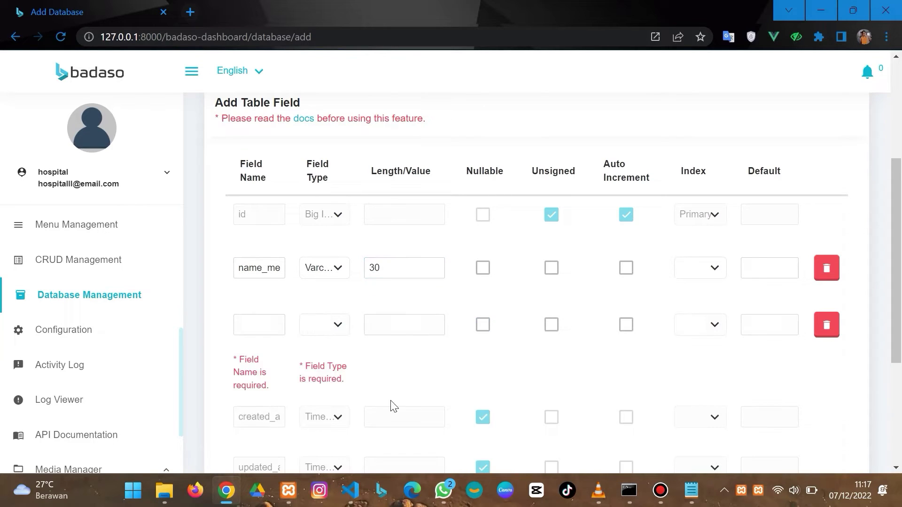
left_click(259, 325)
type("info")
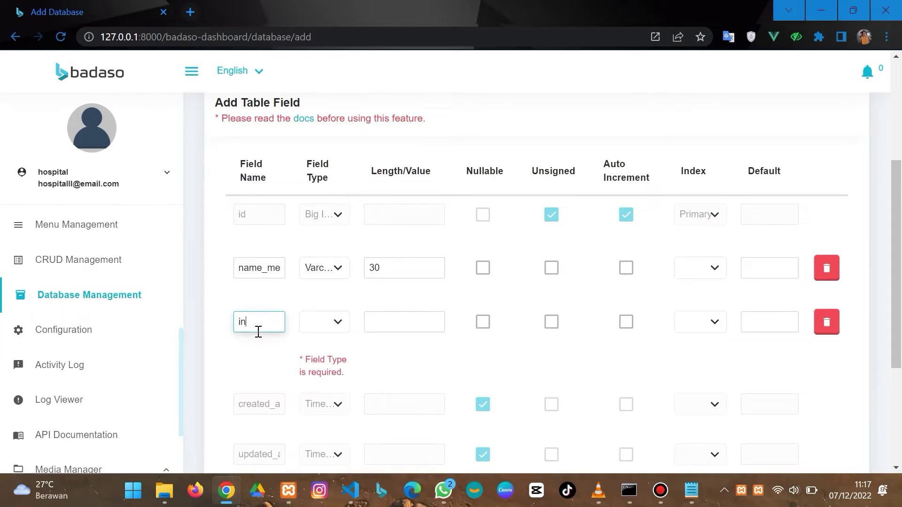
left_click(334, 331)
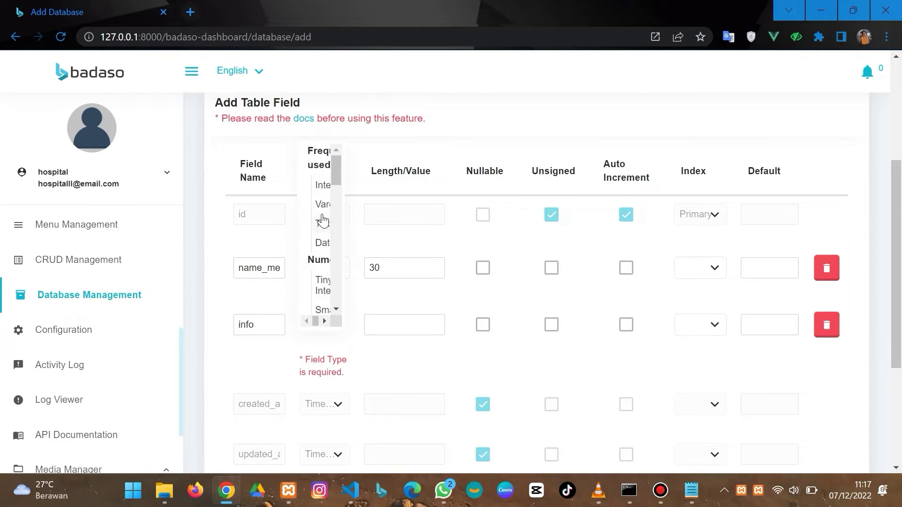
left_click(322, 227)
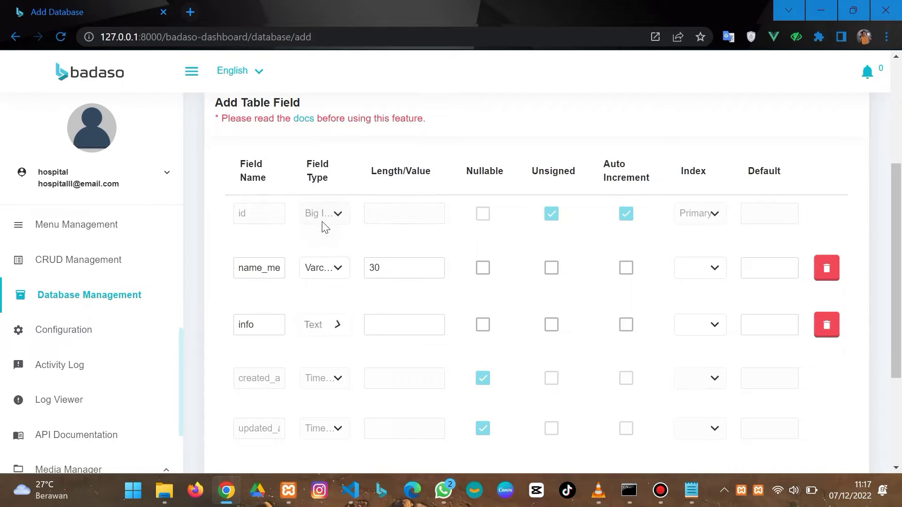
Step: Save the new medicines table with its columns
scroll(411, 345, "down", 3)
scroll(413, 345, "down", 1)
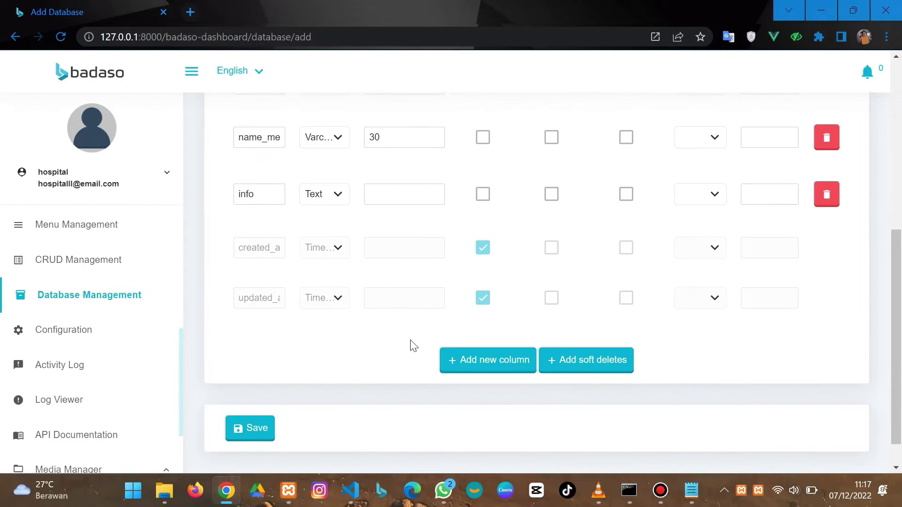
left_click(258, 431)
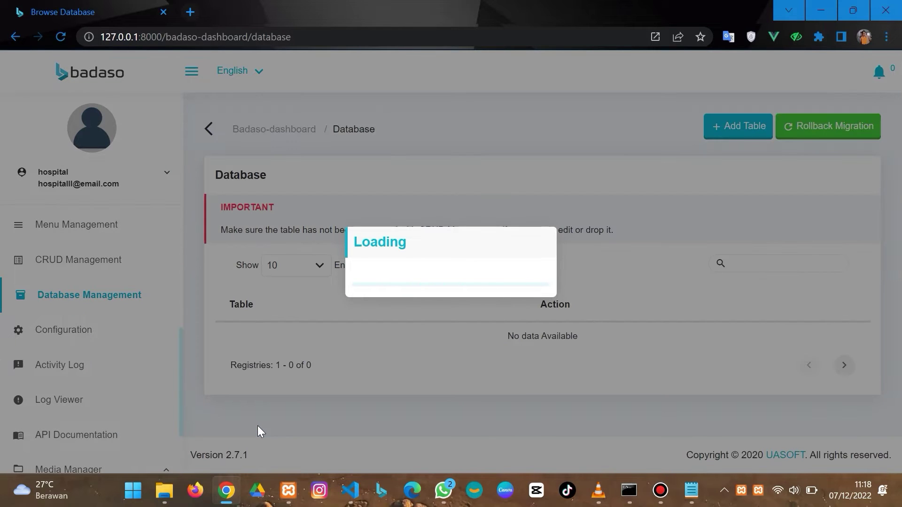
scroll(151, 288, "down", 2)
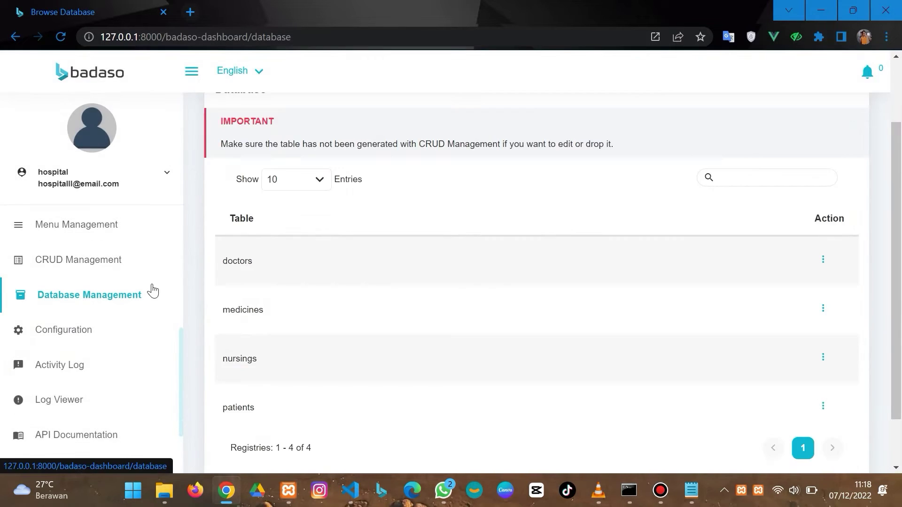
Step: Start adding CRUD for the medicines table from CRUD Management
scroll(153, 290, "up", 2)
left_click(105, 329)
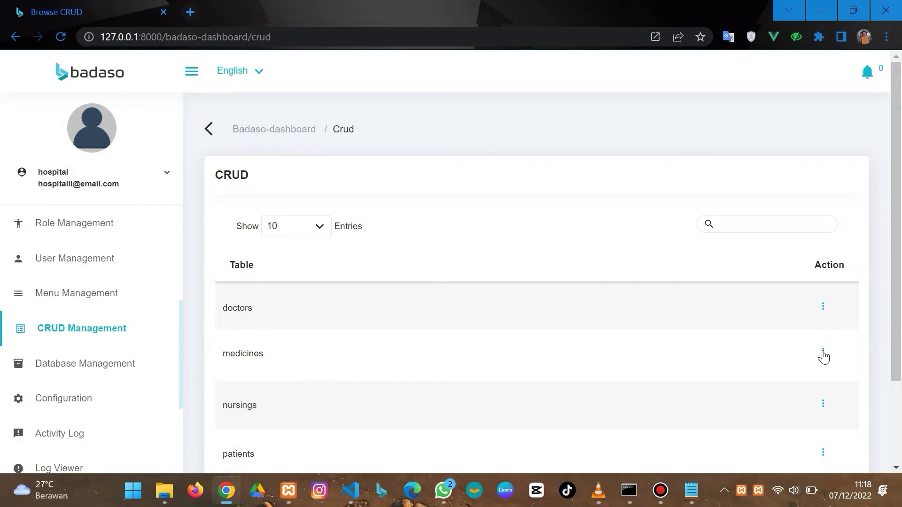
left_click(823, 356)
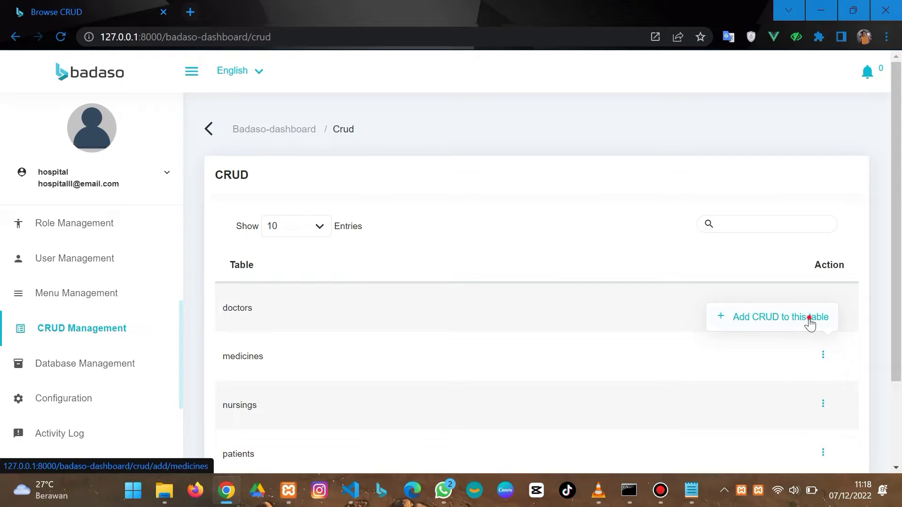
left_click(809, 321)
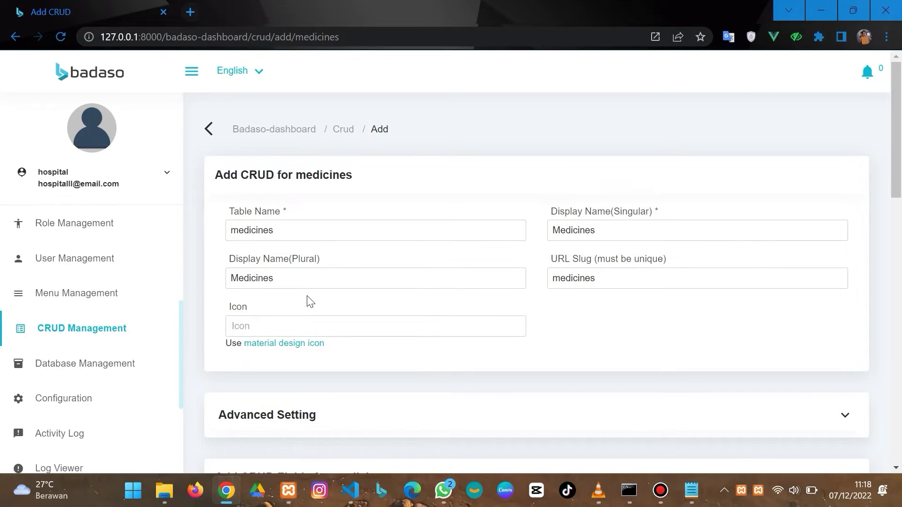
Step: Change the plural display name of the medicines CRUD to "Data Obat"
left_click(282, 282)
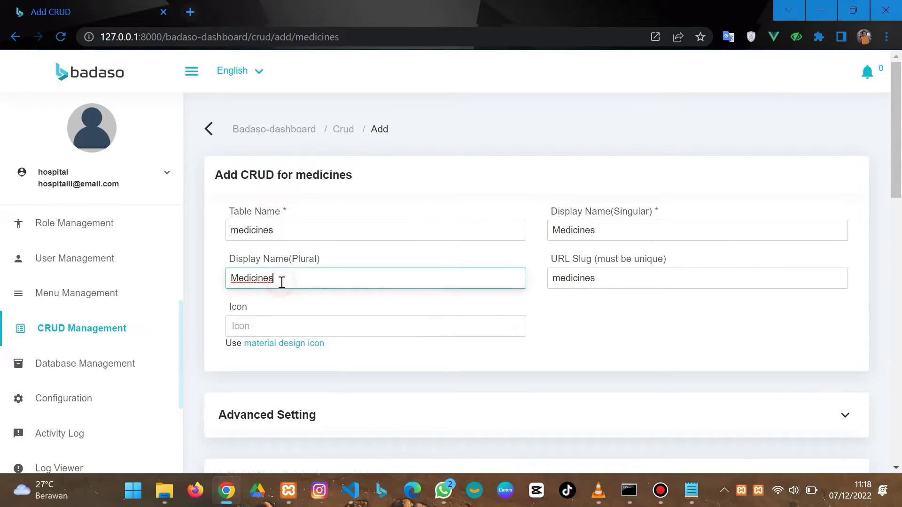
key("BackSpace")
key("BackSpace")
key("BackSpace")
key("BackSpace")
key("BackSpace")
key("BackSpace")
type("Data Oba")
Step: Change the singular display name of the medicines CRUD to "Obat"
left_click(606, 231)
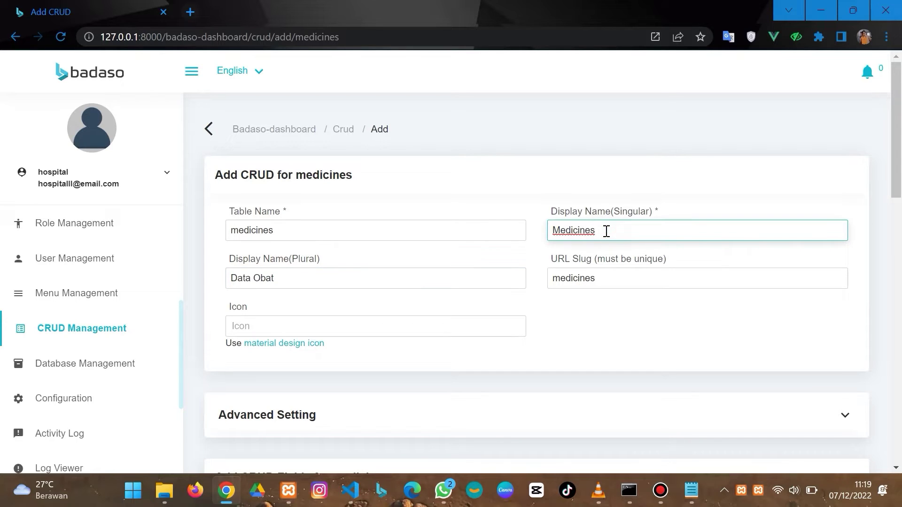
key("BackSpace")
key("BackSpace")
key("BackSpace")
key("BackSpace")
key("BackSpace")
key("BackSpace")
type("O")
Step: Turn off Browse, Read, Edit, Add and Delete visibility for the id field
scroll(437, 306, "down", 6)
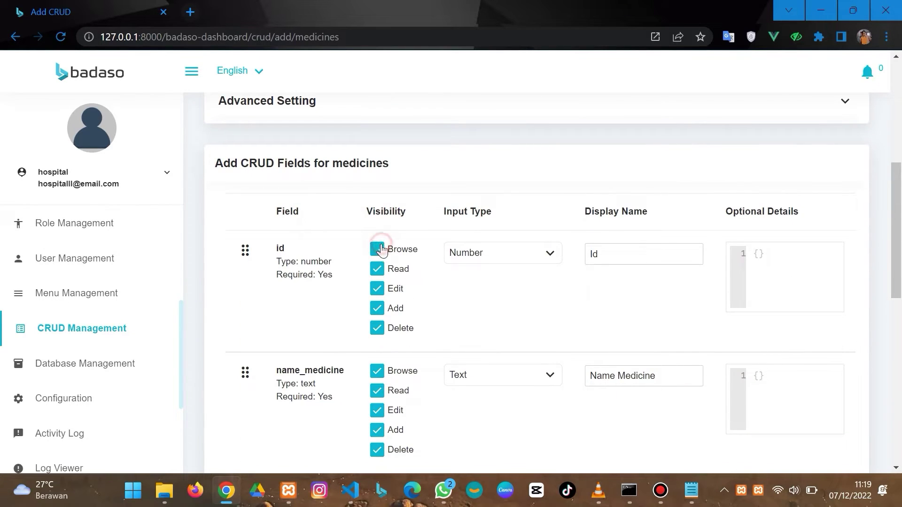
left_click(380, 249)
left_click(380, 268)
left_click(379, 289)
left_click(378, 312)
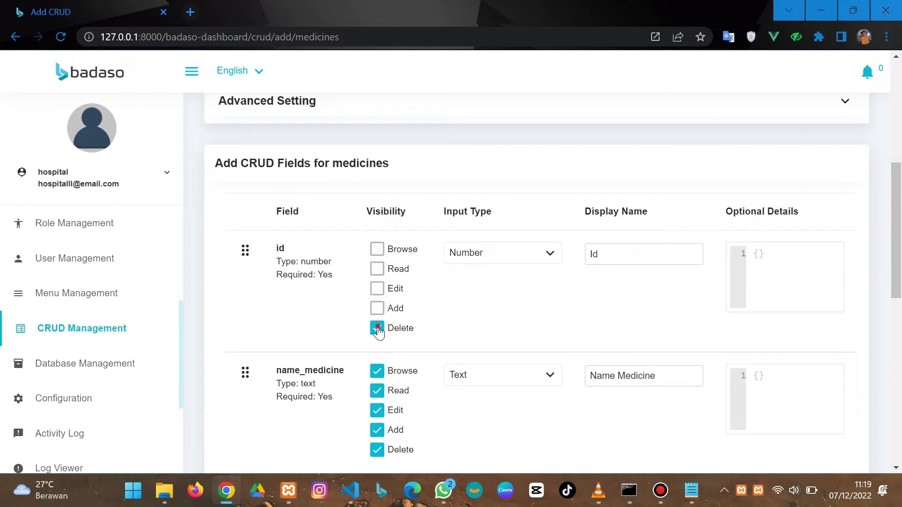
left_click(376, 328)
Step: Change the display name of the name_medicine field to "Nama Obat"
scroll(477, 306, "down", 3)
scroll(480, 305, "down", 1)
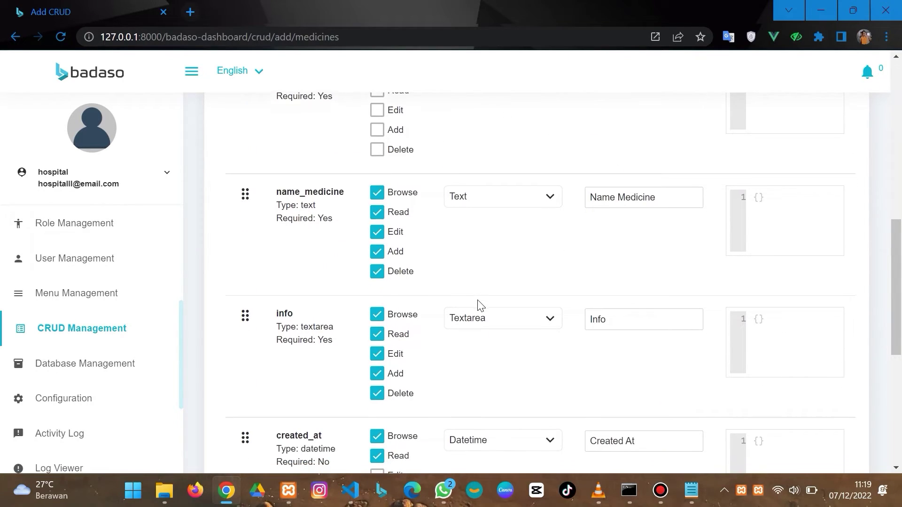
left_click(669, 194)
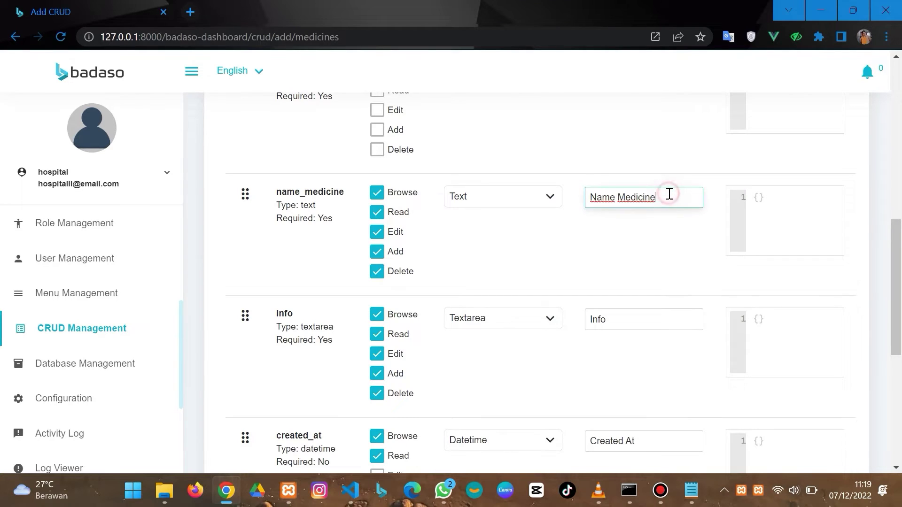
key("BackSpace")
key("BackSpace")
key("BackSpace")
key("BackSpace")
key("BackSpace")
key("BackSpace")
key("BackSpace")
key("BackSpace")
key("BackSpace")
key("BackSpace")
Step: Change the display name of the info field to "Keterangan Obat"
scroll(640, 279, "down", 2)
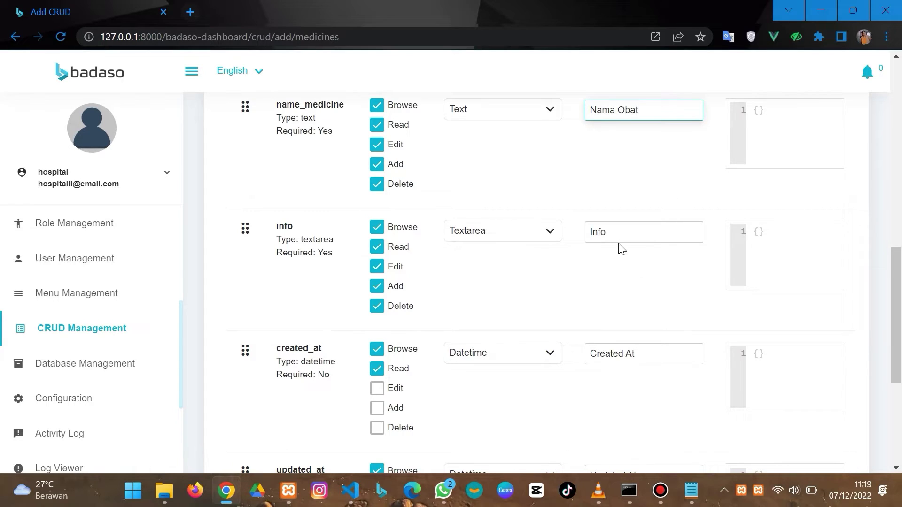
left_click(624, 233)
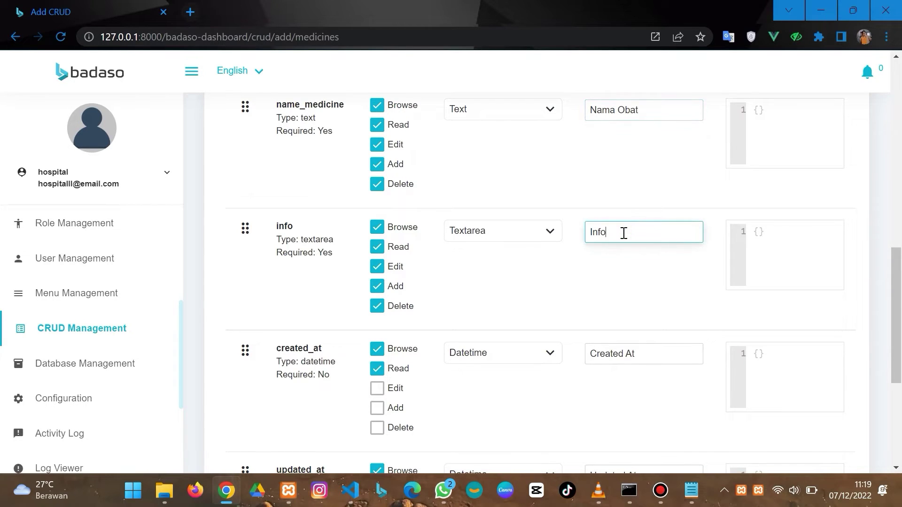
key("BackSpace")
key("BackSpace")
type("Keterangan Obat")
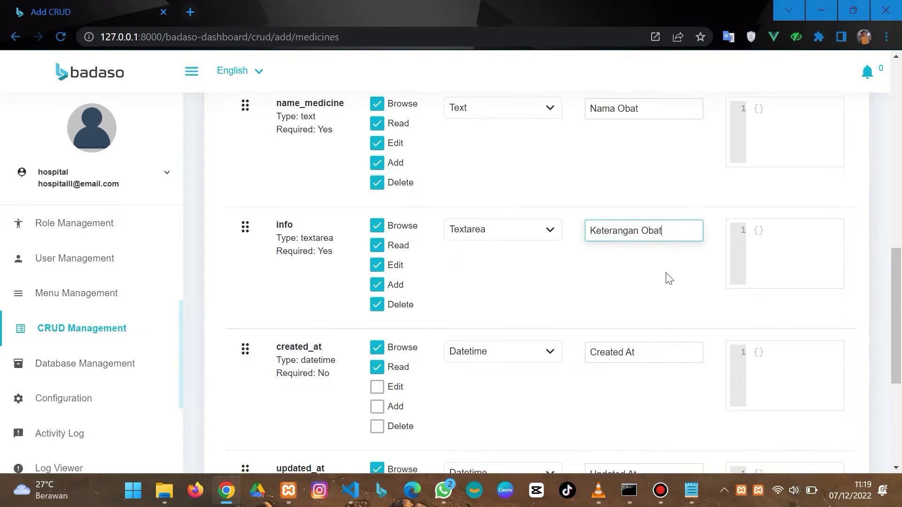
Step: Review the display names and field settings of the medicines CRUD and save it
scroll(669, 280, "down", 3)
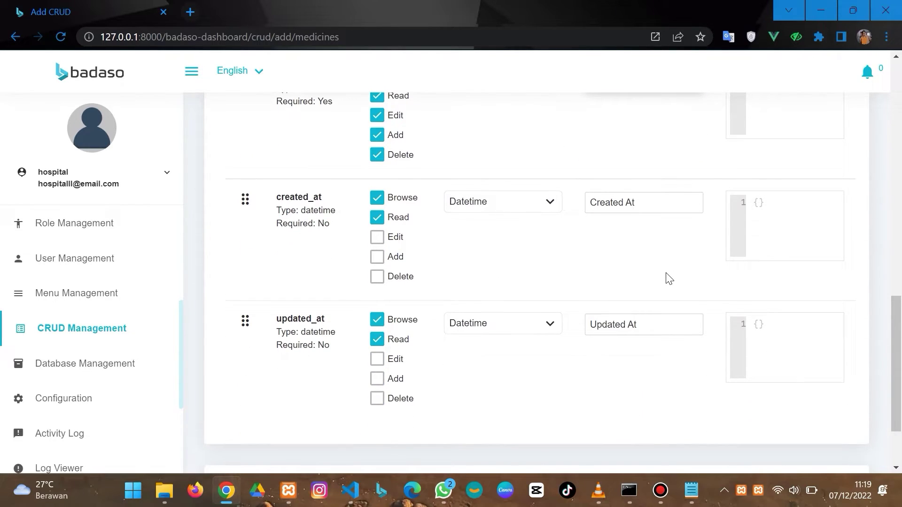
scroll(669, 279, "down", 1)
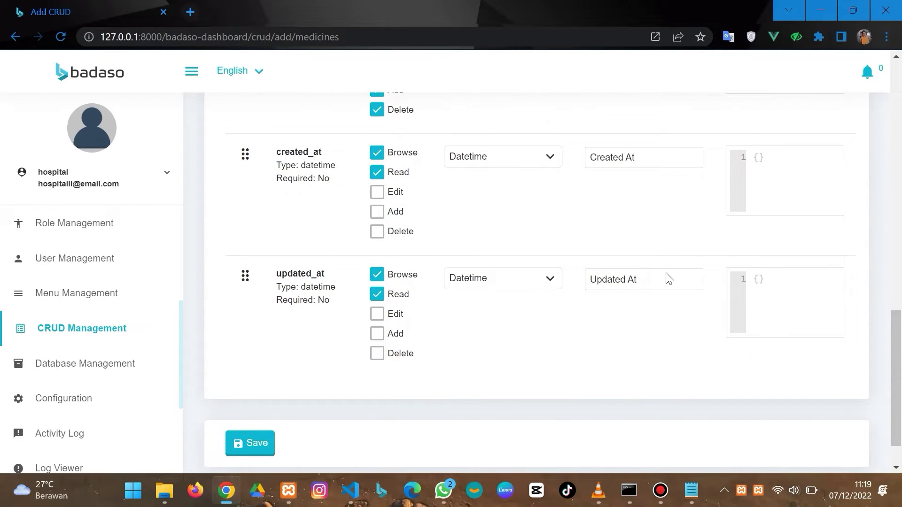
scroll(669, 279, "down", 1)
scroll(669, 279, "up", 15)
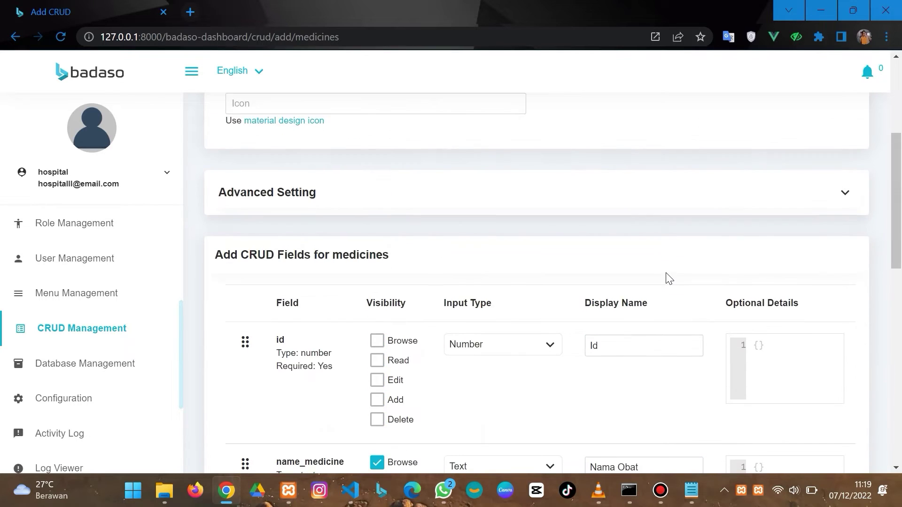
scroll(669, 279, "up", 1)
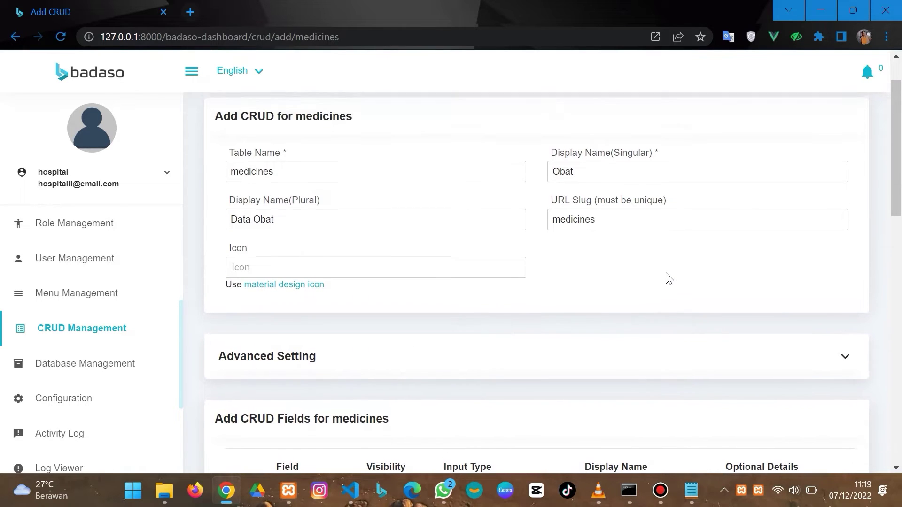
scroll(669, 280, "down", 13)
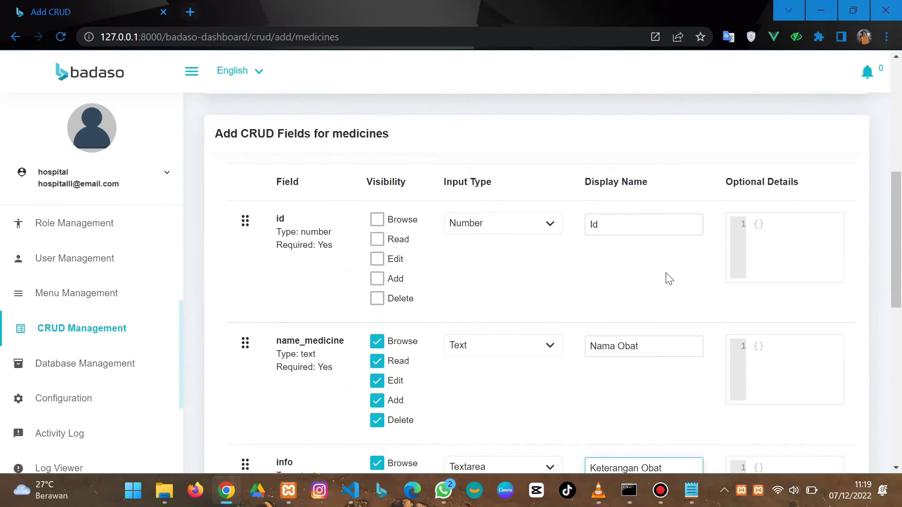
scroll(669, 279, "down", 3)
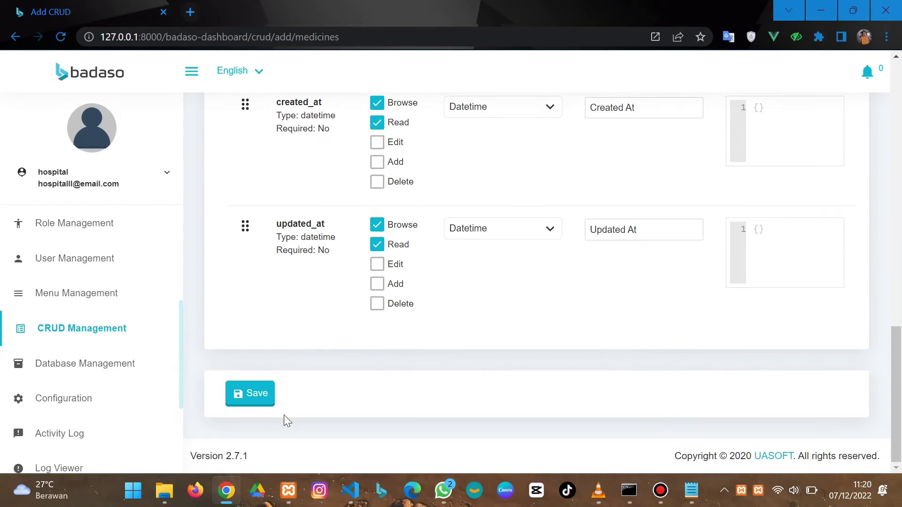
left_click(256, 390)
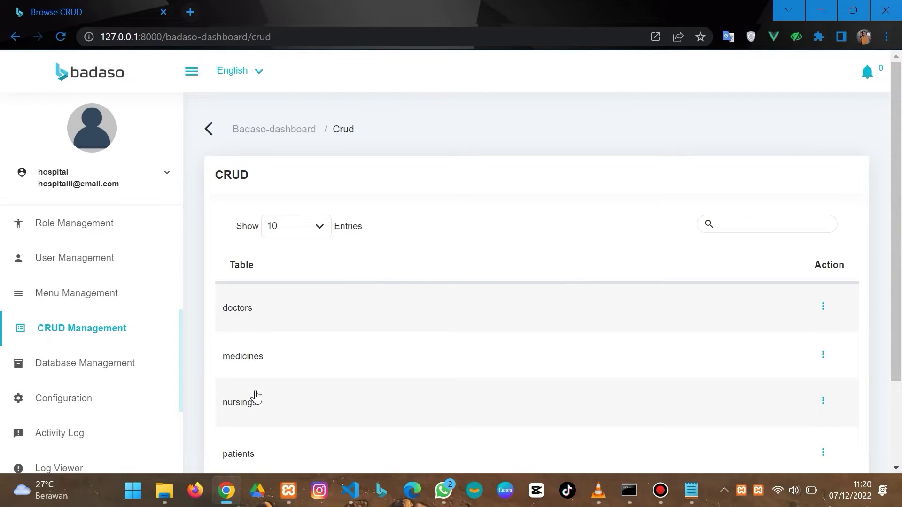
Step: Start a new table in Database Management and name it "rooms"
scroll(95, 325, "up", 1)
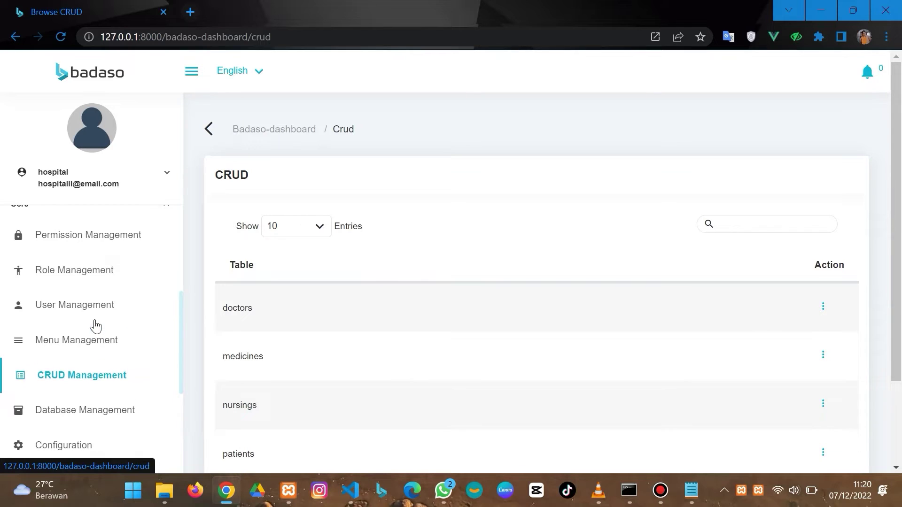
scroll(95, 325, "up", 3)
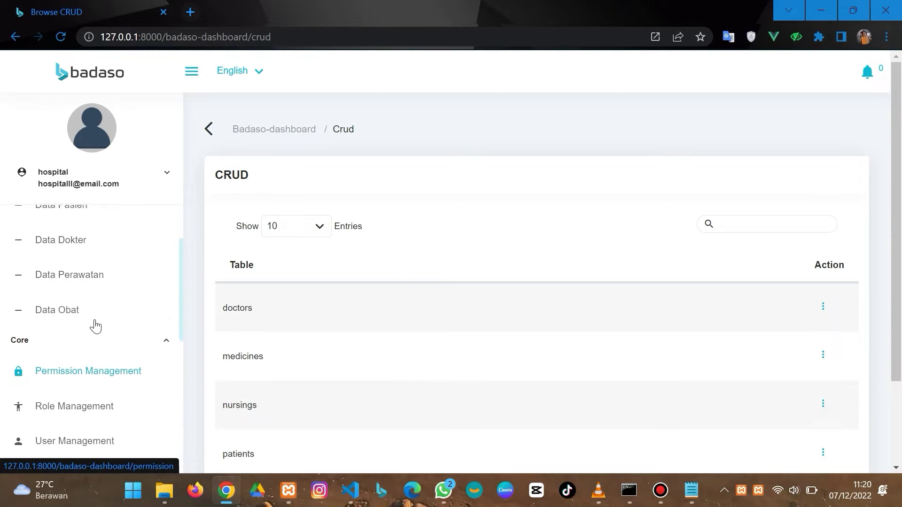
scroll(95, 326, "down", 5)
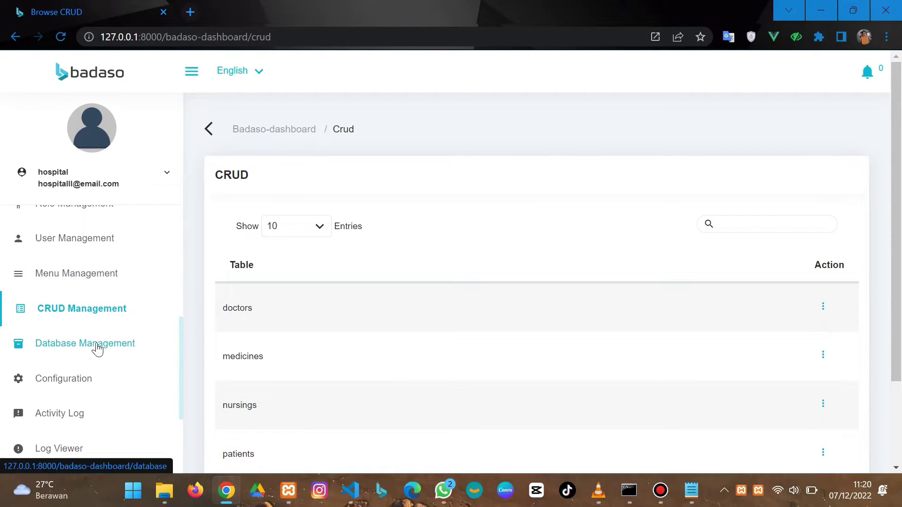
left_click(96, 345)
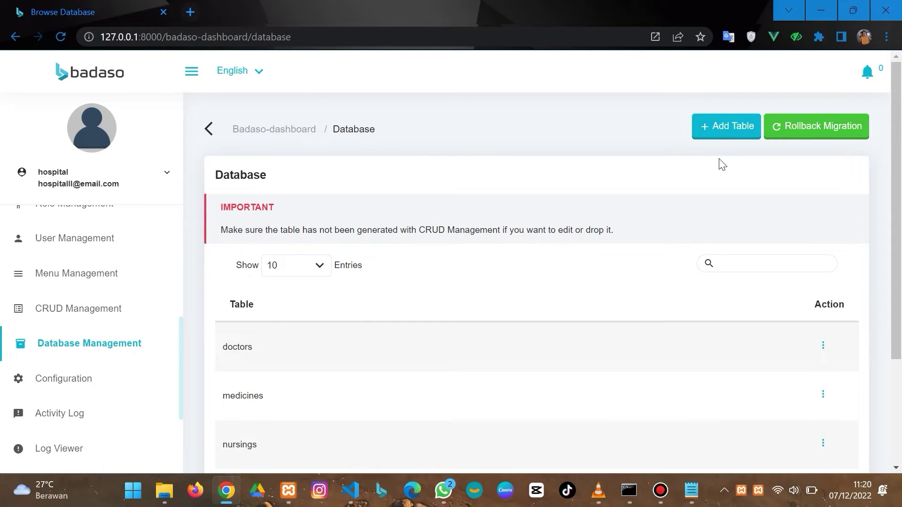
left_click(742, 134)
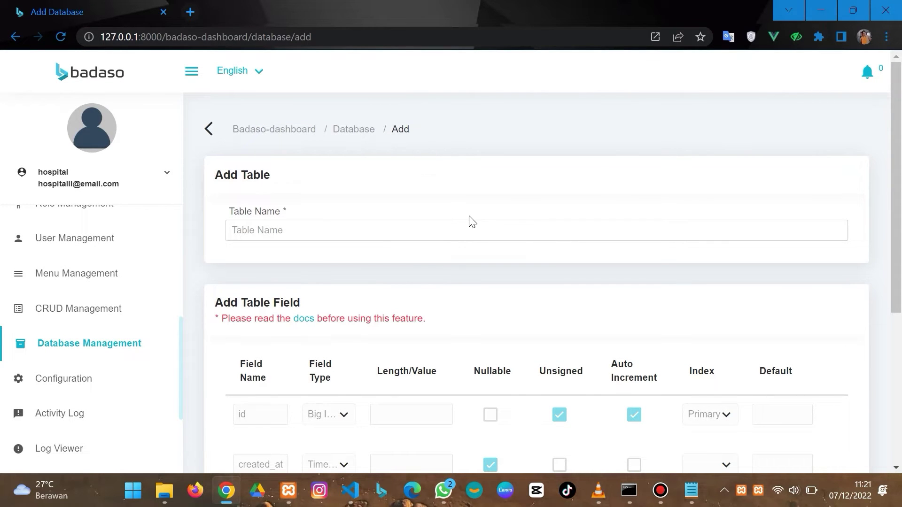
left_click(407, 231)
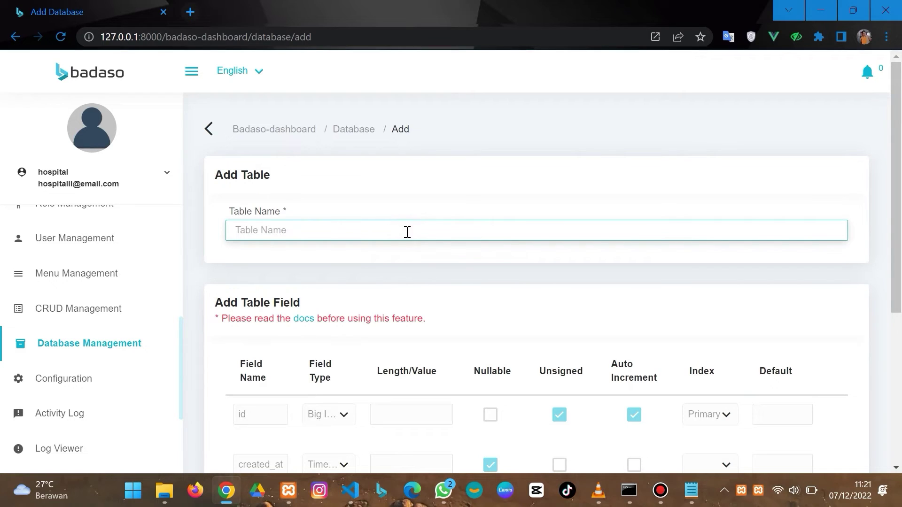
type("rooms")
Step: Add a room_number column of type Varchar with length 30 to the rooms table
scroll(407, 232, "down", 5)
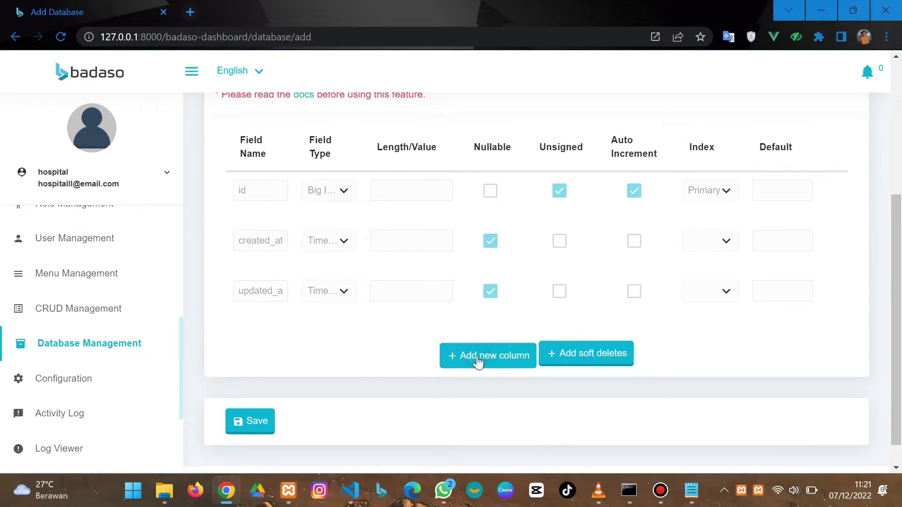
left_click(478, 362)
left_click(270, 244)
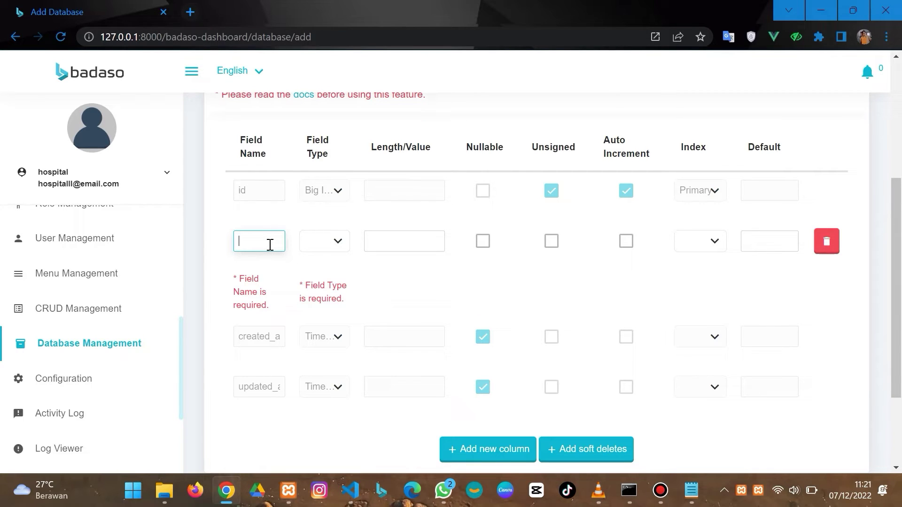
type("room")
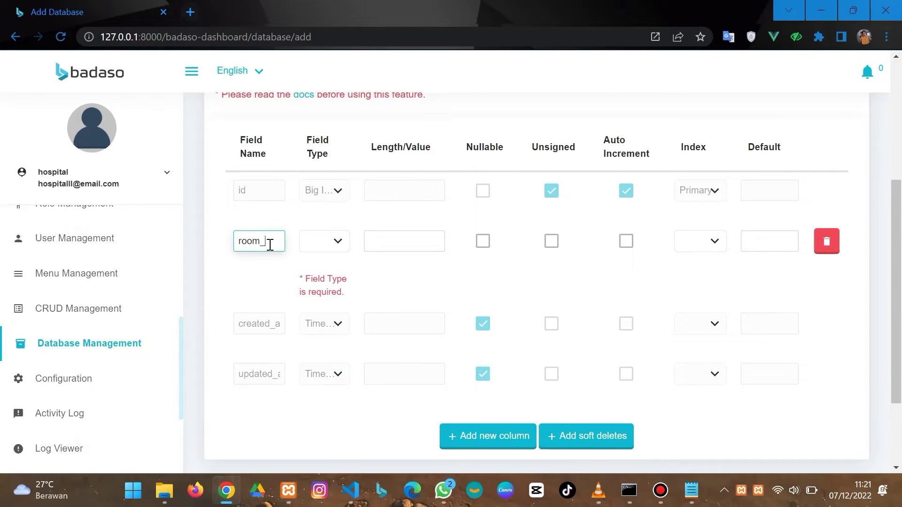
type("_number")
left_click(323, 243)
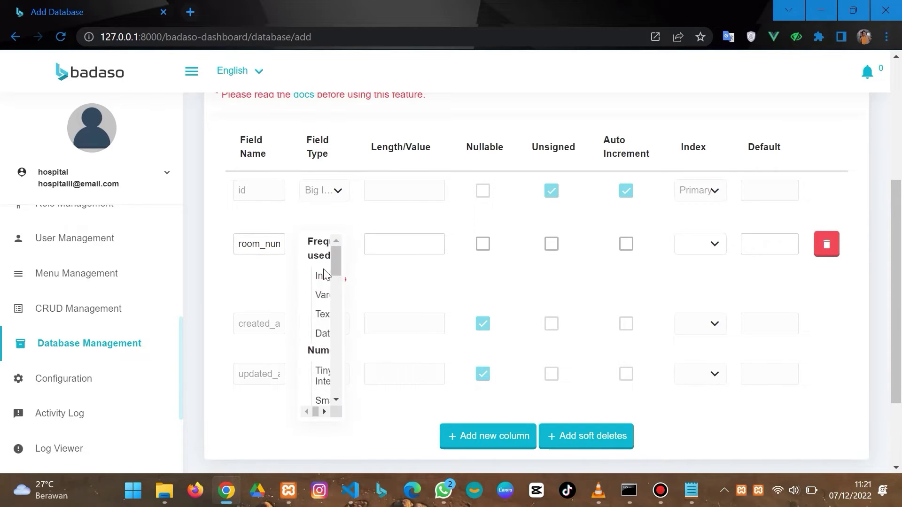
left_click(324, 296)
left_click(405, 245)
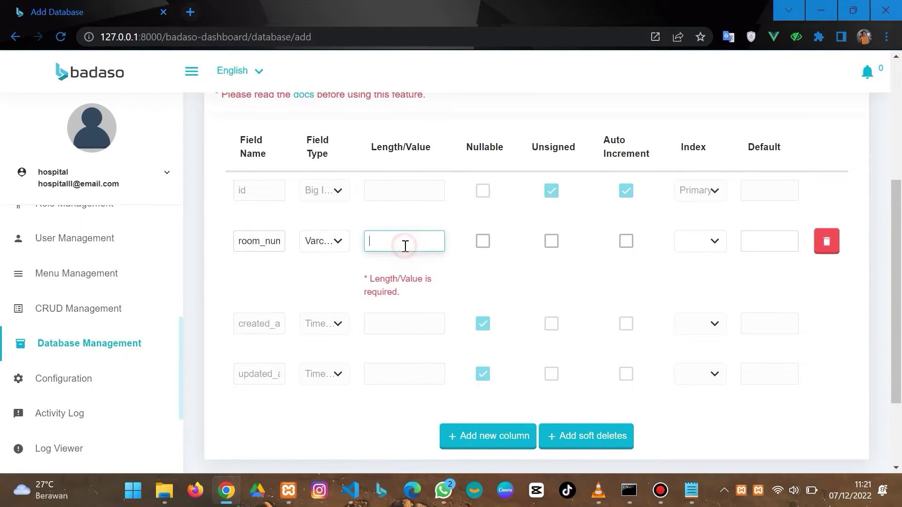
type("30")
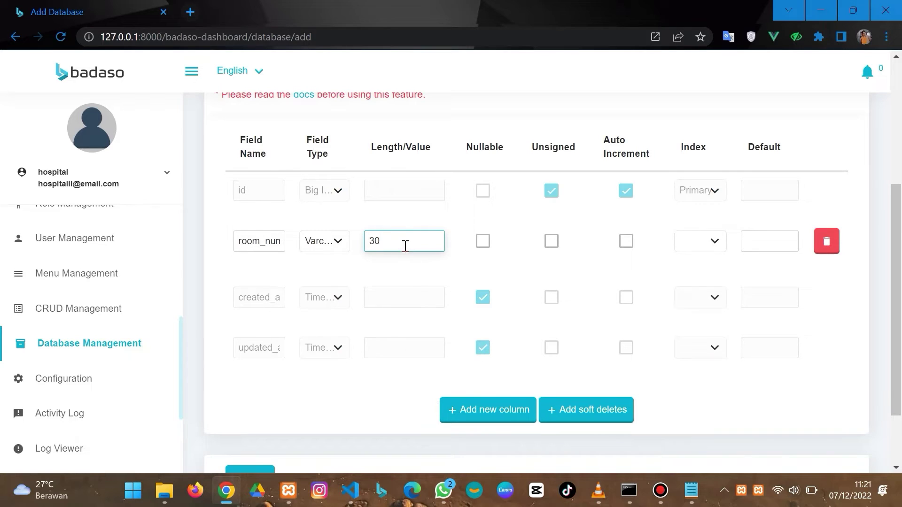
Step: Add a room_status column of type Varchar with length 30 to the rooms table
left_click(476, 416)
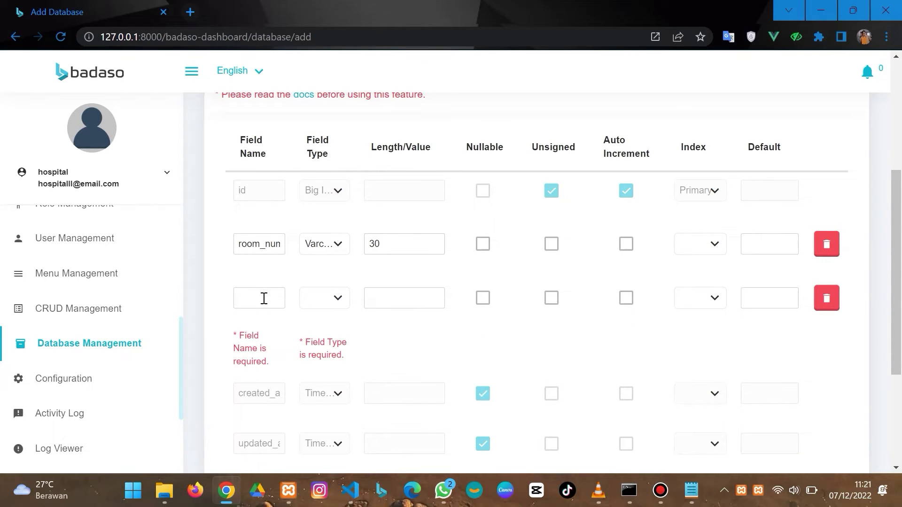
left_click(264, 298)
type("r")
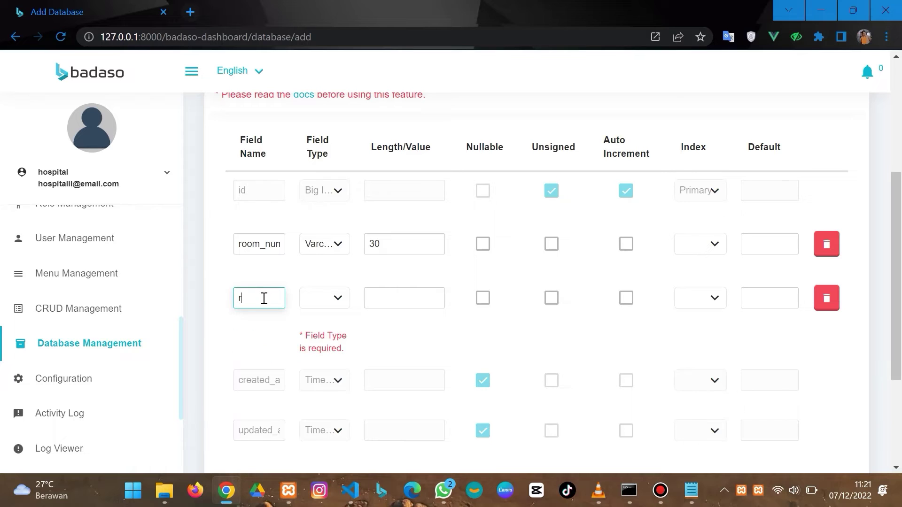
type("oom_status")
left_click(338, 299)
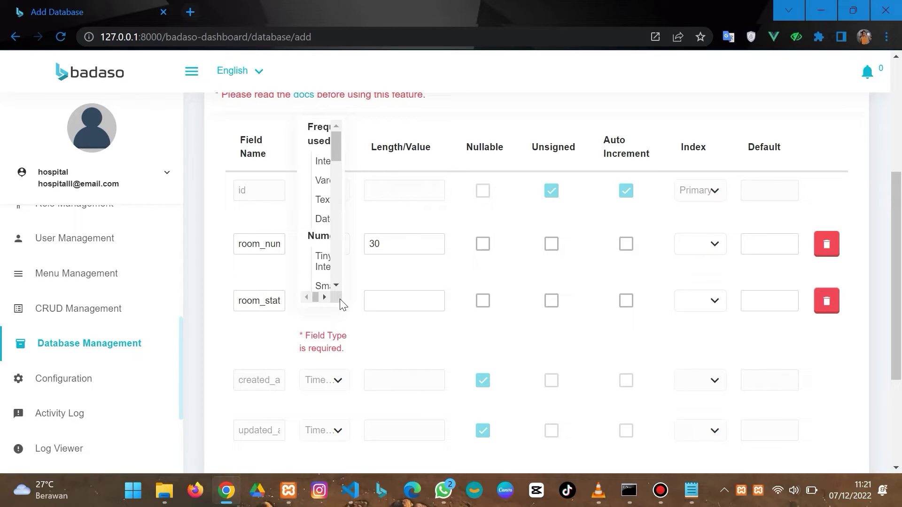
left_click(322, 186)
left_click(400, 294)
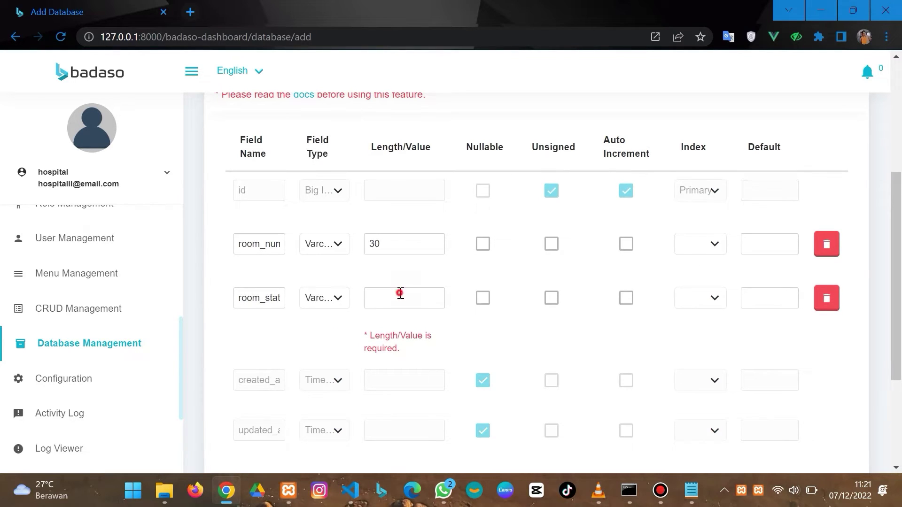
type("30")
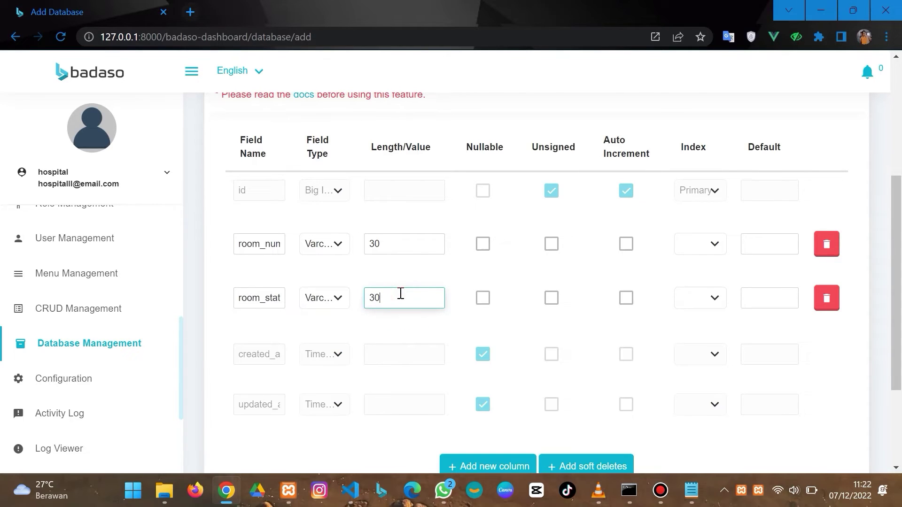
Step: Save the rooms table and start adding a CRUD for it in CRUD Management
scroll(480, 282, "down", 3)
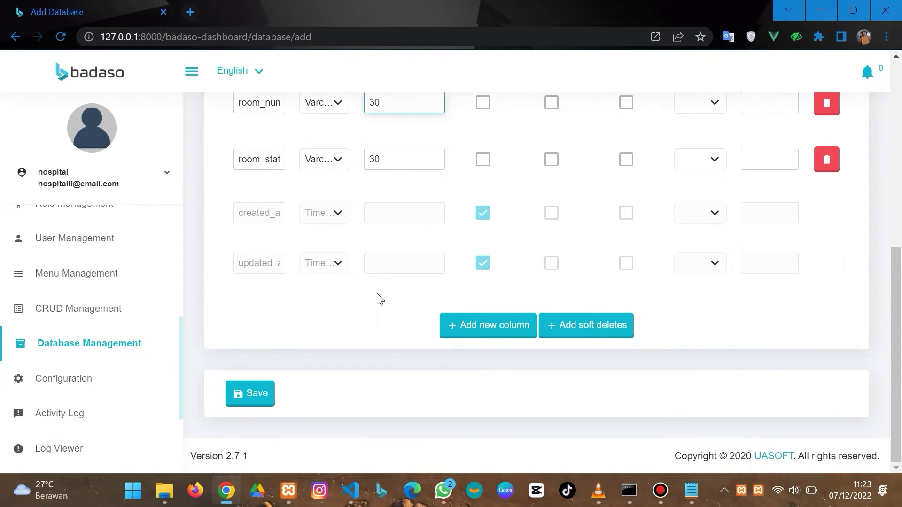
left_click(254, 397)
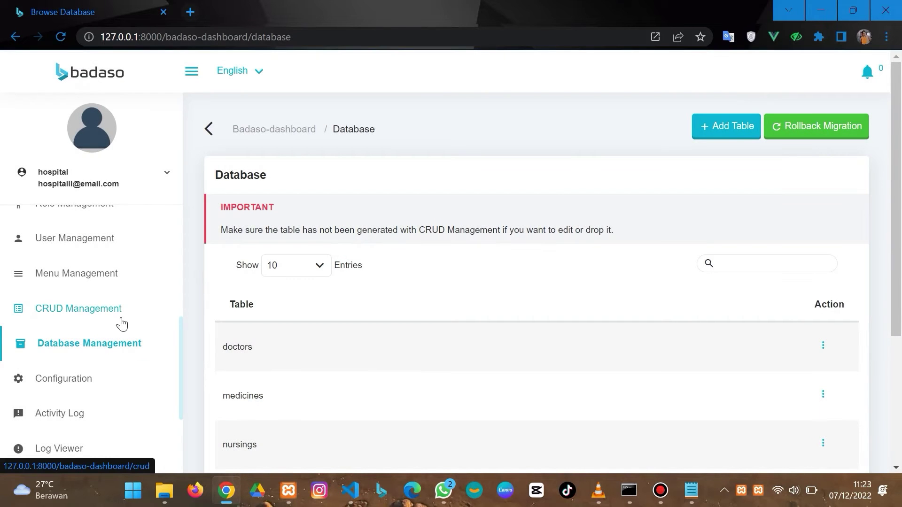
scroll(119, 322, "down", 3)
left_click(119, 320)
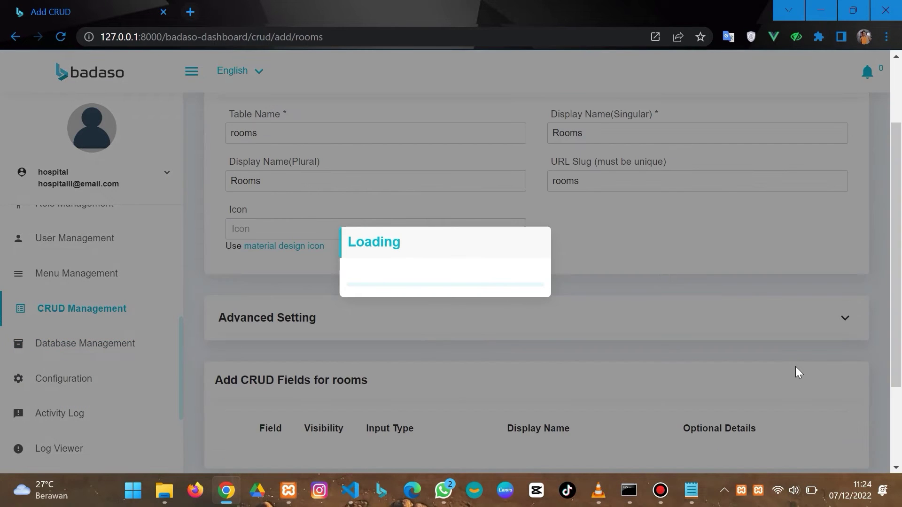
Step: Change the plural display name of the rooms CRUD to "Data Kamar"
scroll(799, 373, "up", 2)
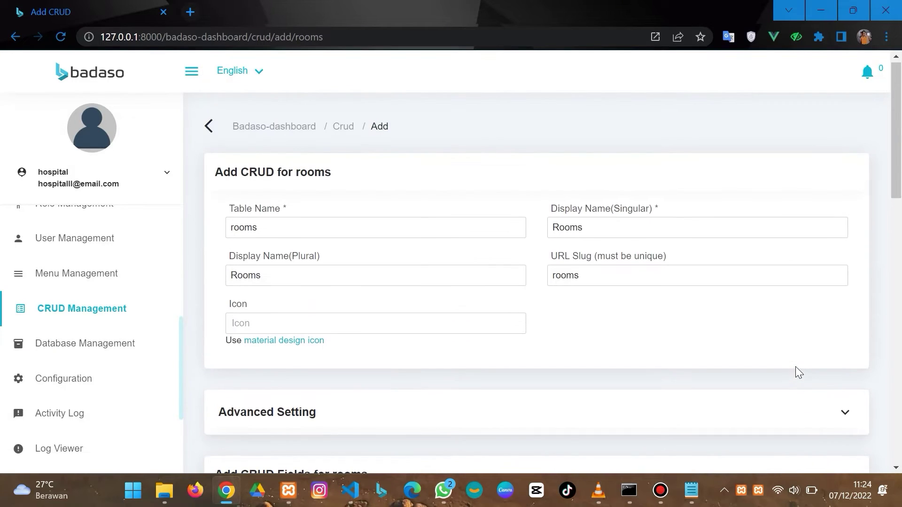
left_click(274, 273)
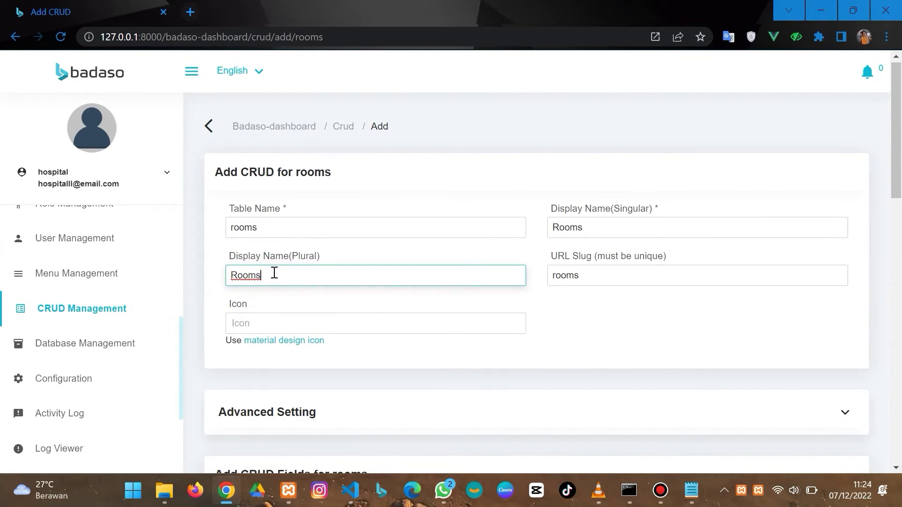
key("BackSpace")
key("BackSpace")
key("BackSpace")
key("BackSpace")
key("BackSpace")
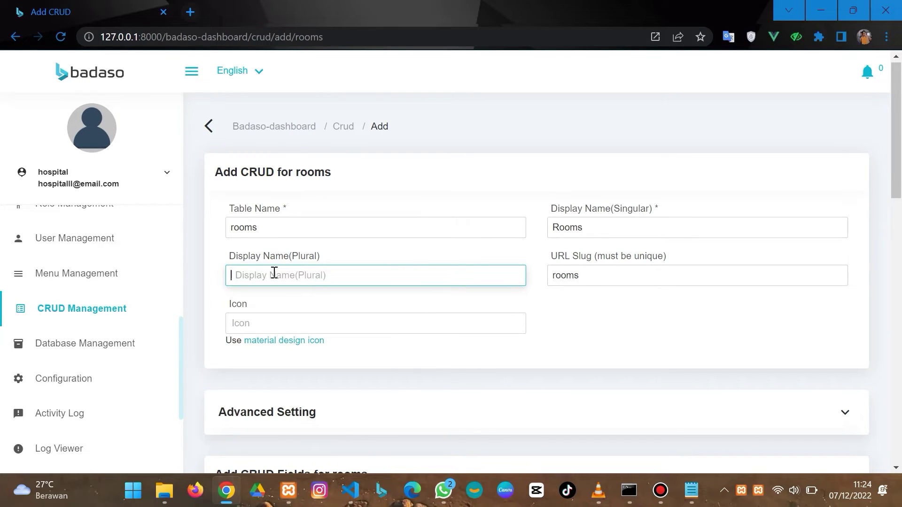
type("Data K")
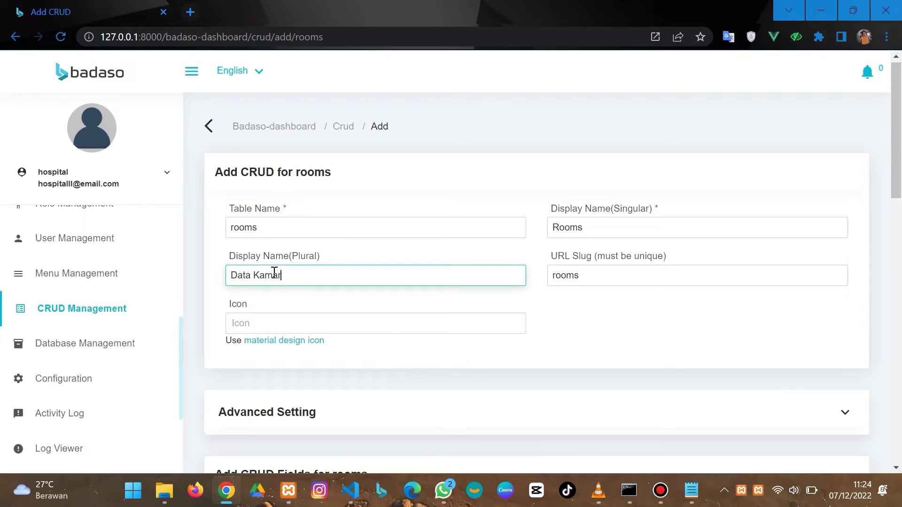
type("amar")
Step: Change the singular display name of the rooms CRUD to "Kamar"
left_click(594, 229)
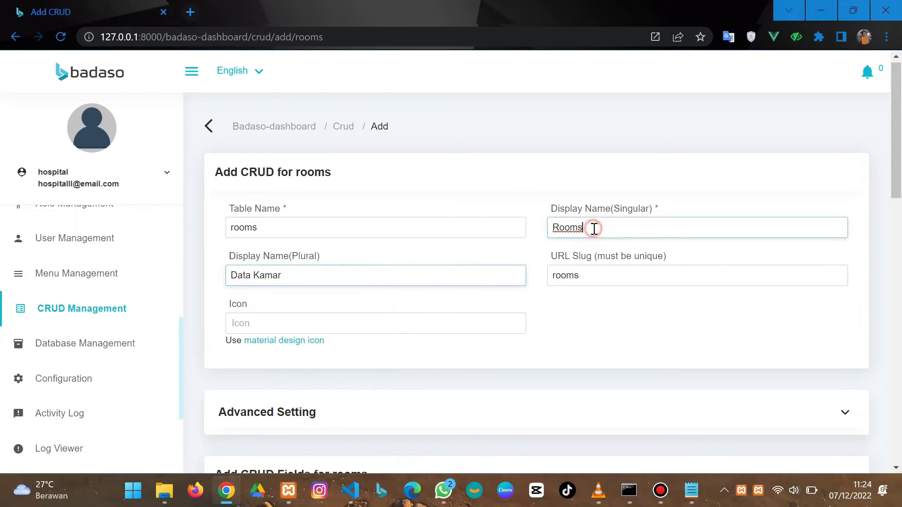
key("BackSpace")
key("BackSpace")
key("BackSpace")
key("BackSpace")
key("BackSpace")
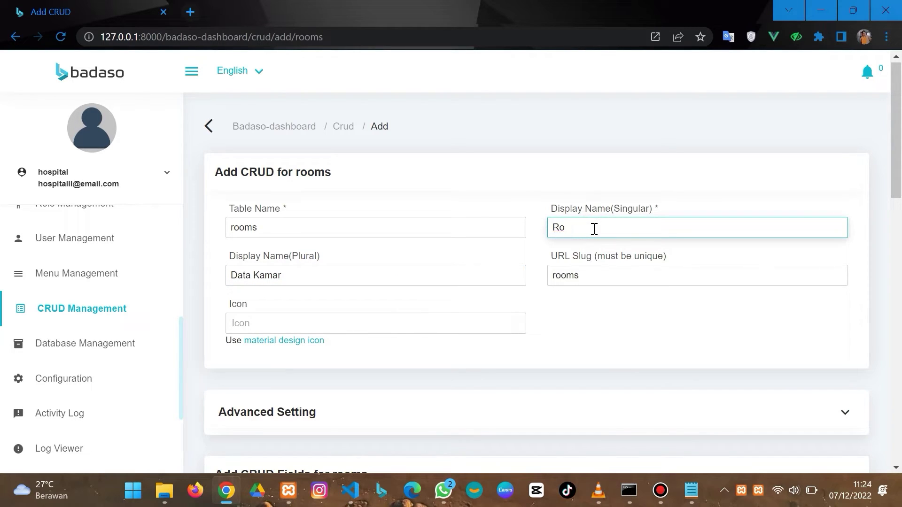
type("Kamar")
Step: Turn off Browse, Read, Edit, Add and Delete visibility for the id field of the rooms CRUD
scroll(594, 229, "down", 2)
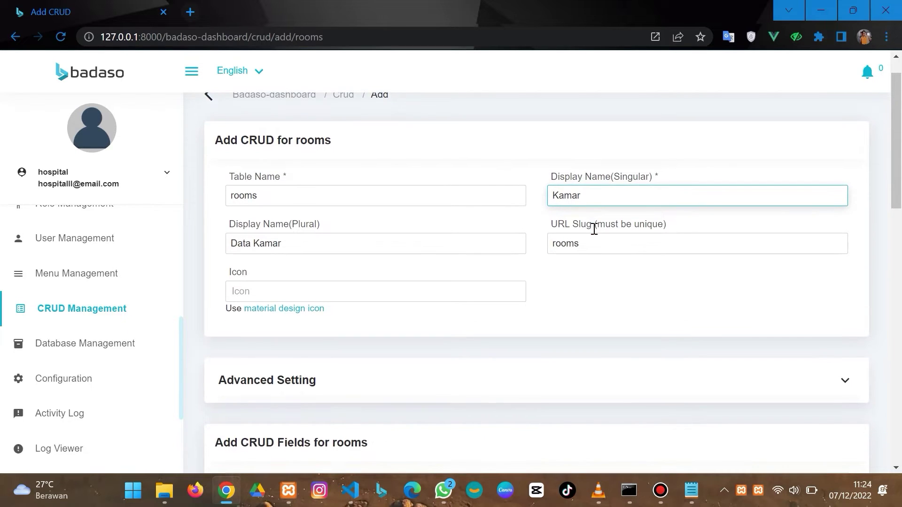
scroll(595, 229, "down", 3)
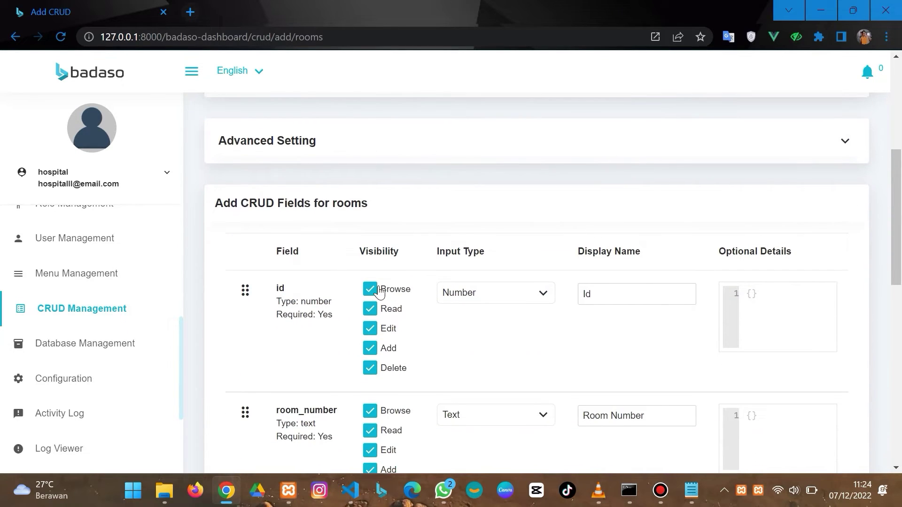
left_click(375, 290)
left_click(374, 309)
left_click(373, 330)
left_click(371, 348)
left_click(372, 369)
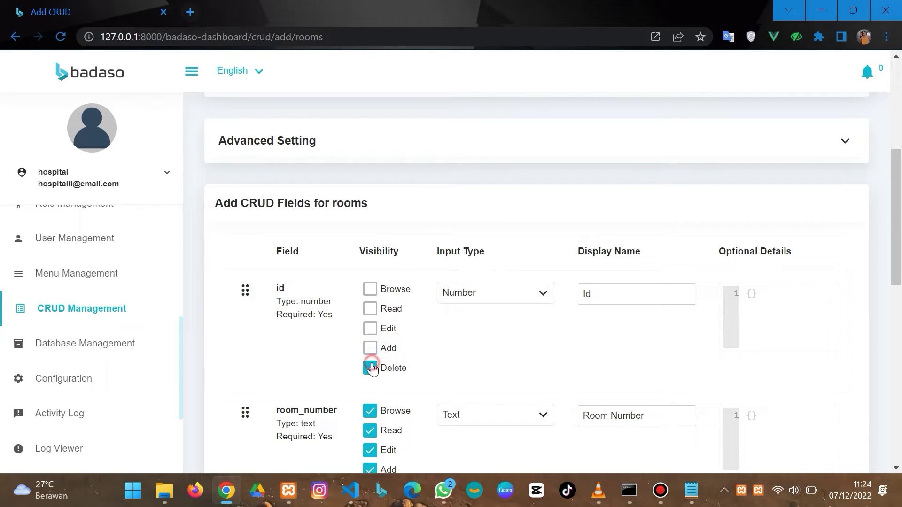
Step: Change the display name of the room_number field to "No. Kamar"
scroll(516, 322, "down", 3)
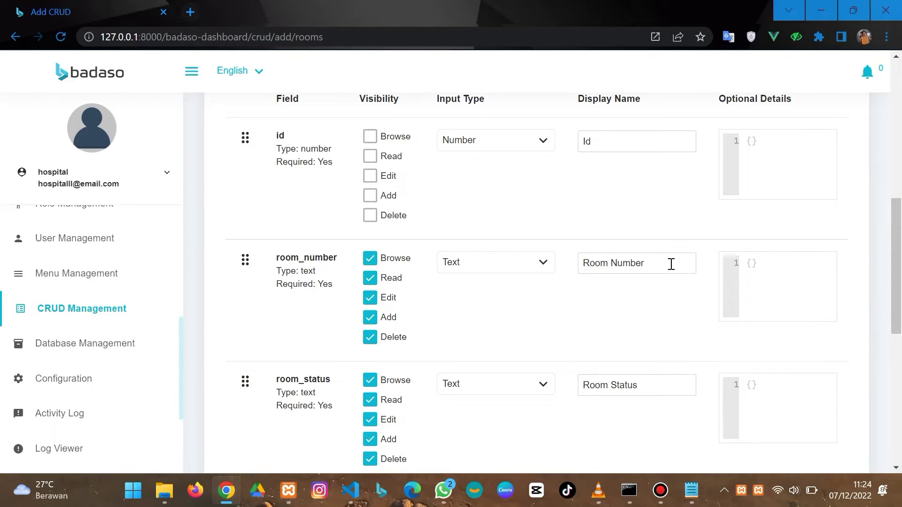
left_click(671, 264)
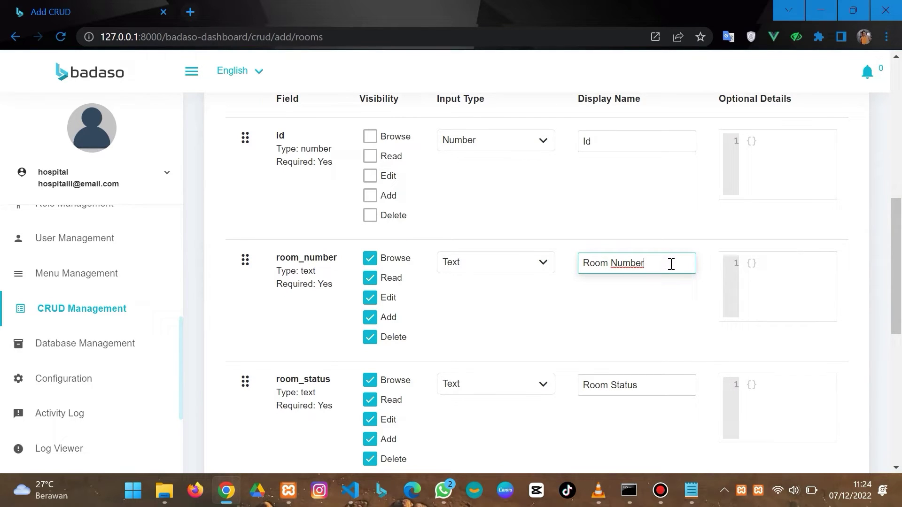
key("BackSpace")
type("No. Kamar")
Step: Change the display name of the room_status field to "Status Kamar"
scroll(672, 264, "down", 2)
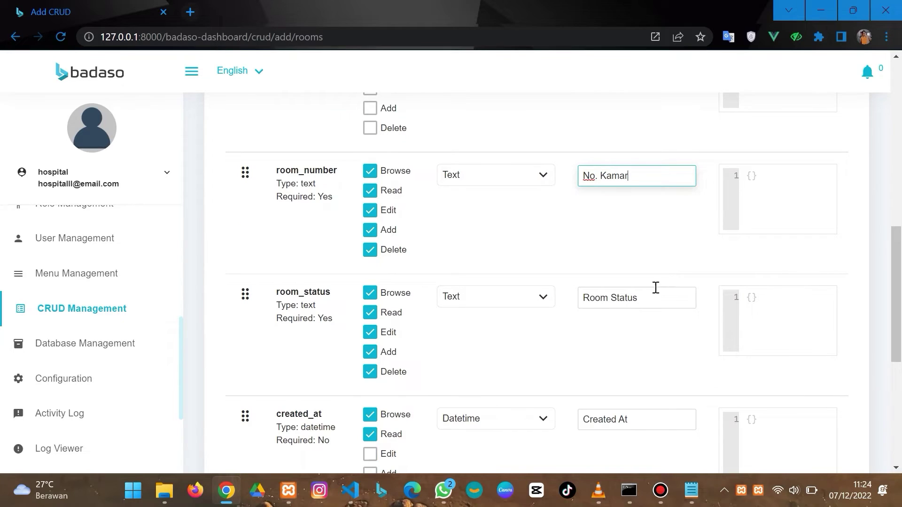
left_click(650, 302)
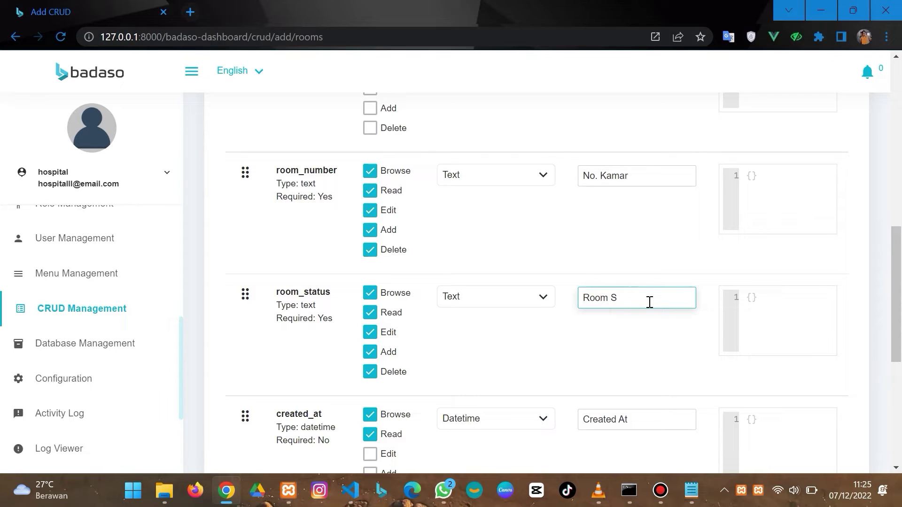
type("Roo")
key("BackSpace")
key("BackSpace")
key("BackSpace")
type("Status Kam")
Step: Set the input type of the room_status field in the rooms CRUD to Switch
left_click(519, 298)
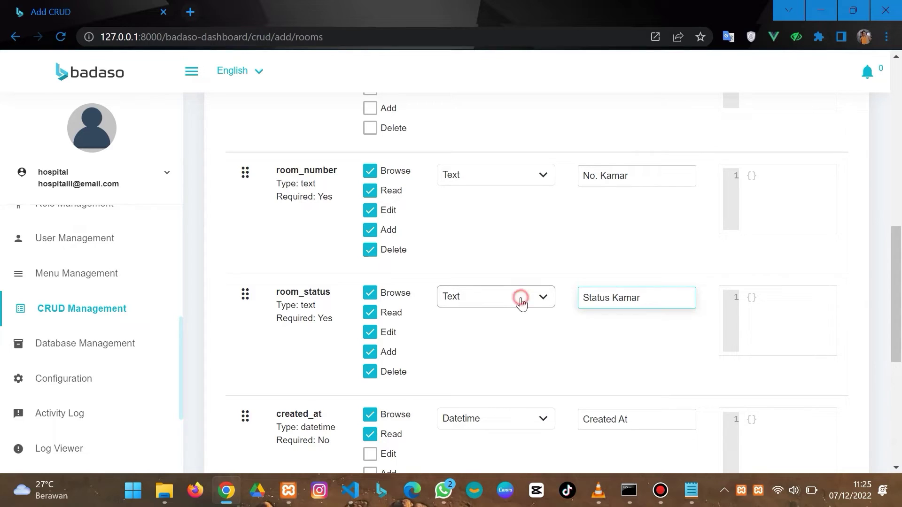
scroll(489, 216, "down", 5)
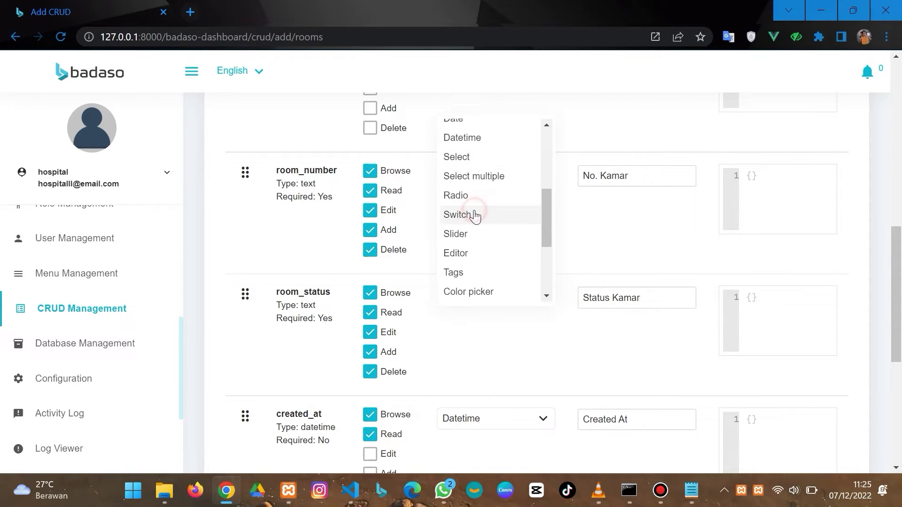
left_click(488, 212)
scroll(577, 235, "up", 2)
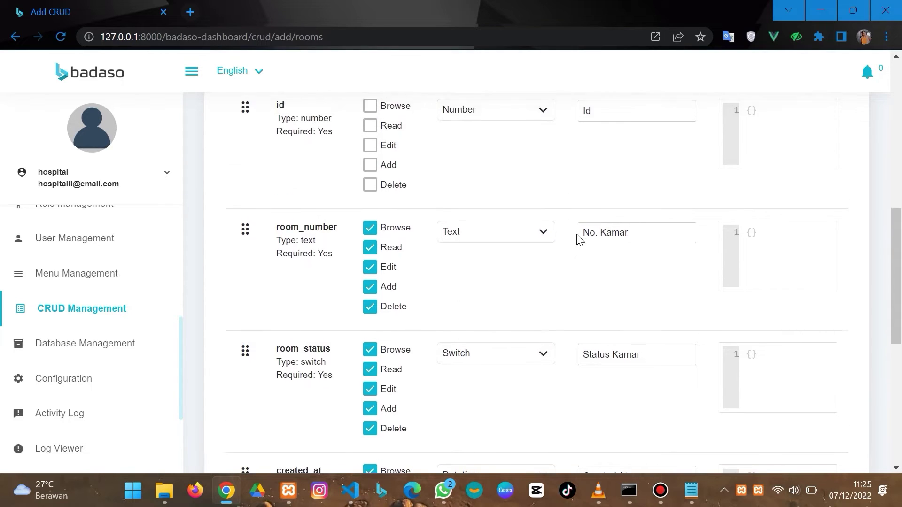
Step: Check the remaining rooms CRUD fields and save the rooms CRUD
scroll(580, 239, "down", 1)
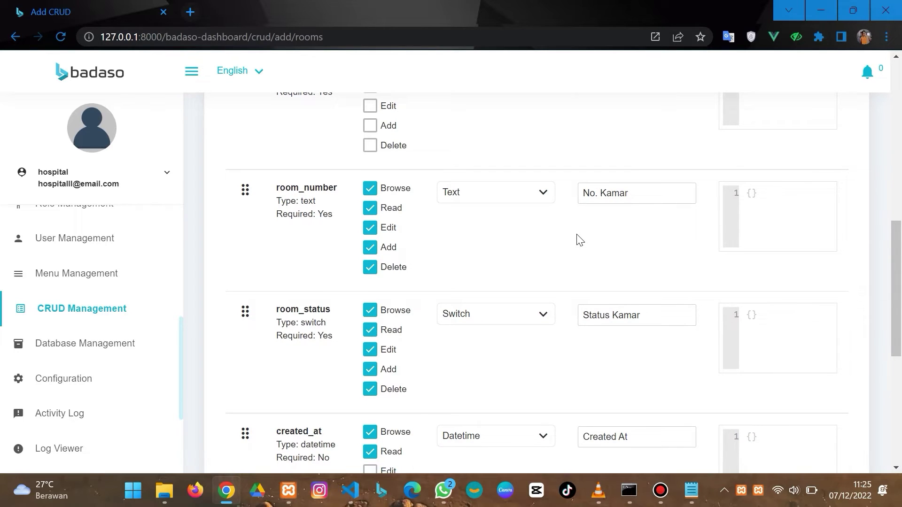
scroll(580, 239, "down", 1)
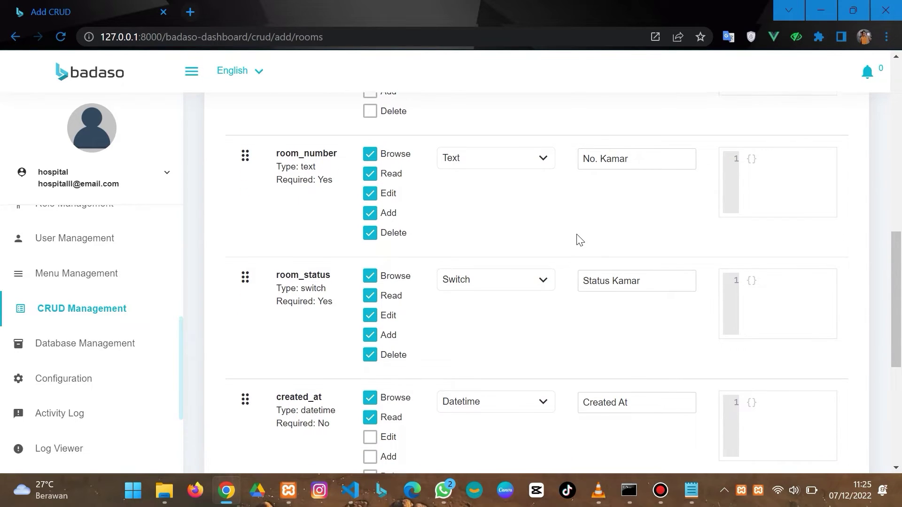
scroll(580, 240, "down", 1)
scroll(580, 240, "down", 5)
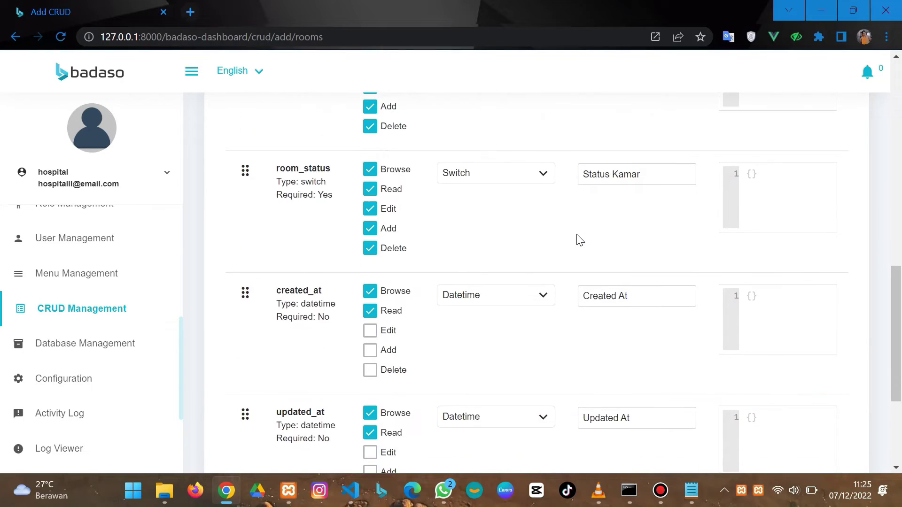
scroll(580, 240, "down", 1)
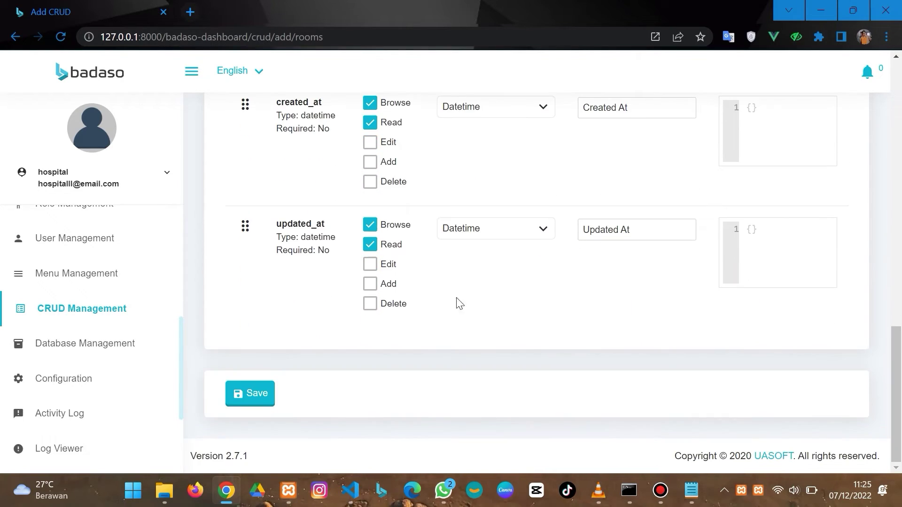
left_click(259, 397)
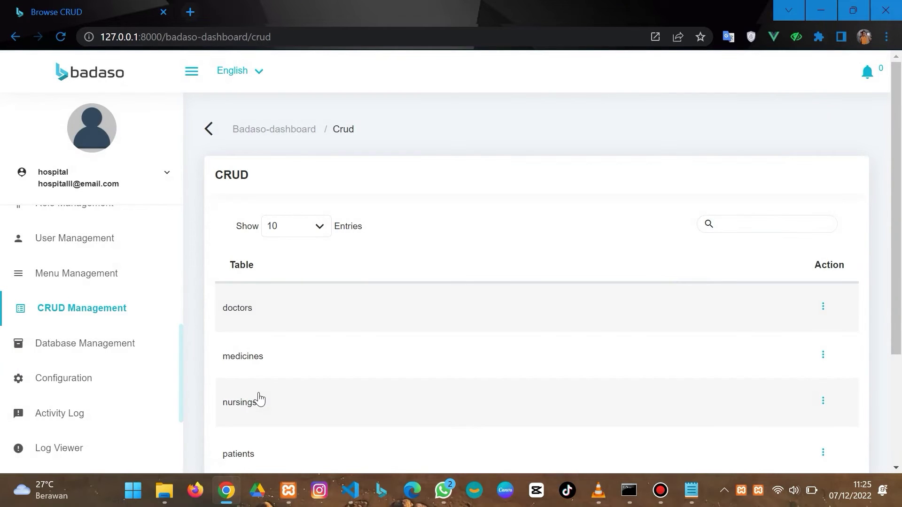
Step: Start a new table in Database Management and enter its table name
left_click(80, 319)
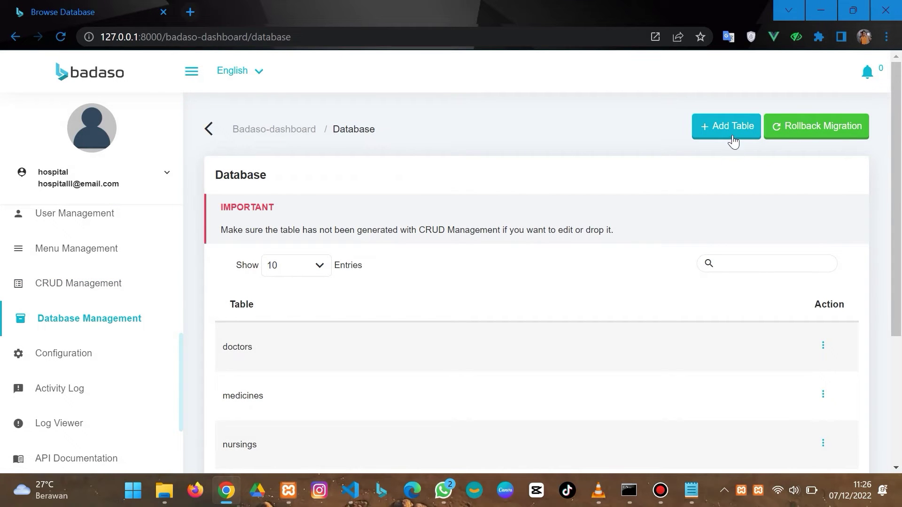
left_click(731, 134)
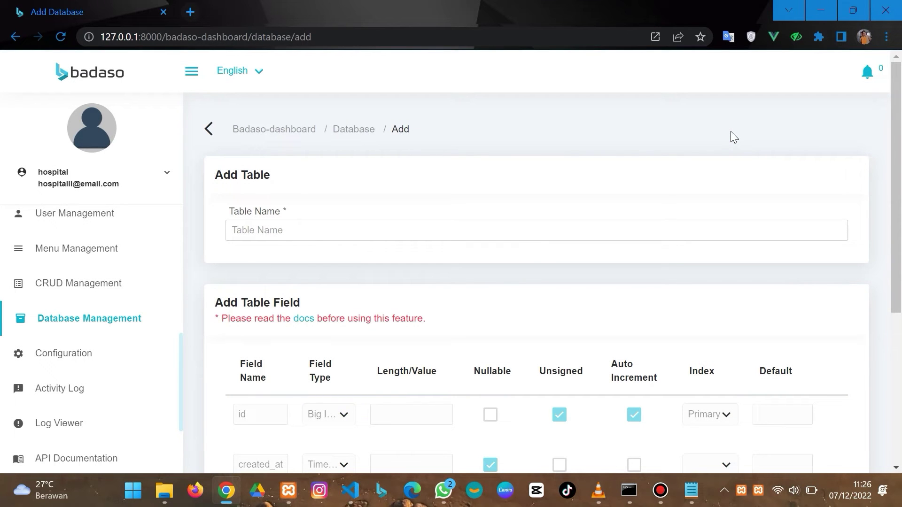
left_click(426, 240)
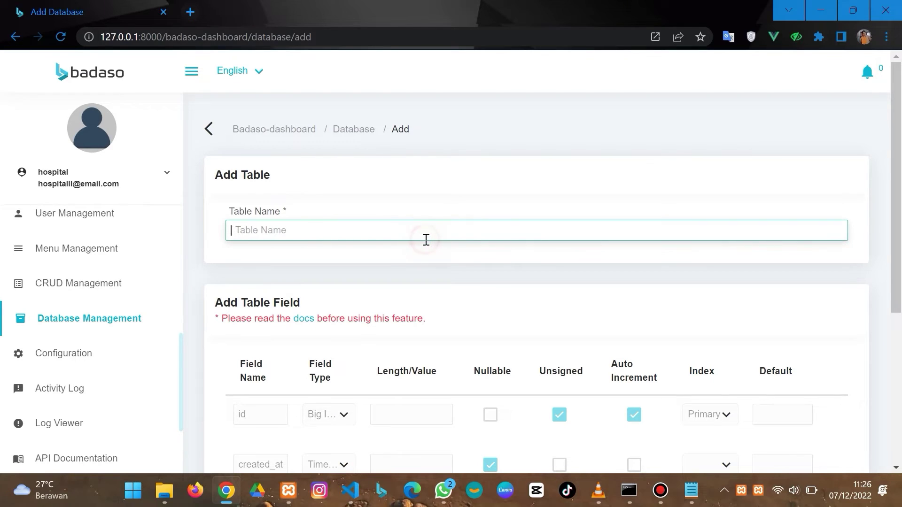
type("d")
Step: Add a column named name_patient to the new table, with type Varchar and length 30
scroll(425, 240, "down", 5)
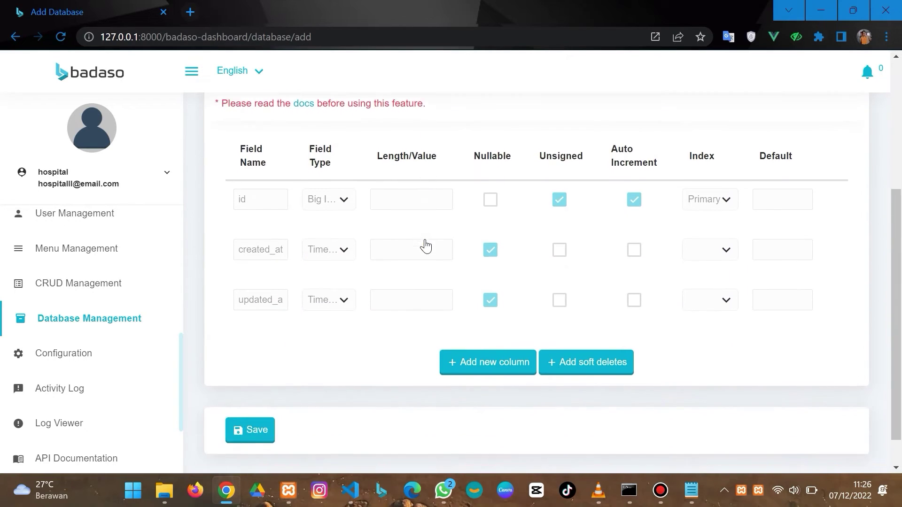
scroll(483, 343, "up", 1)
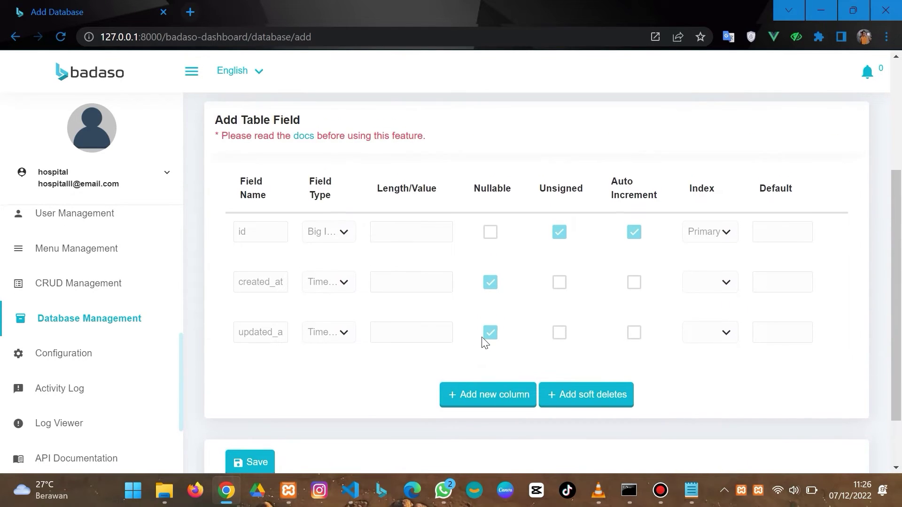
left_click(488, 393)
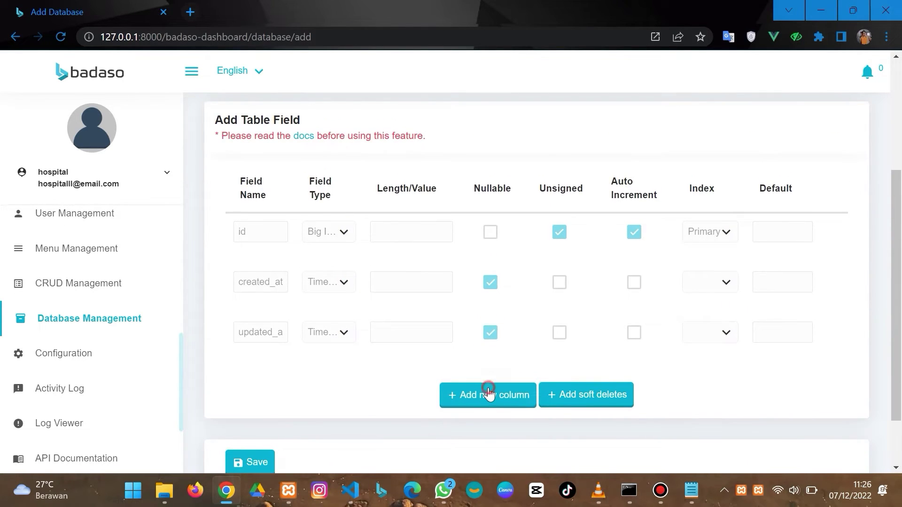
left_click(252, 284)
type("name_")
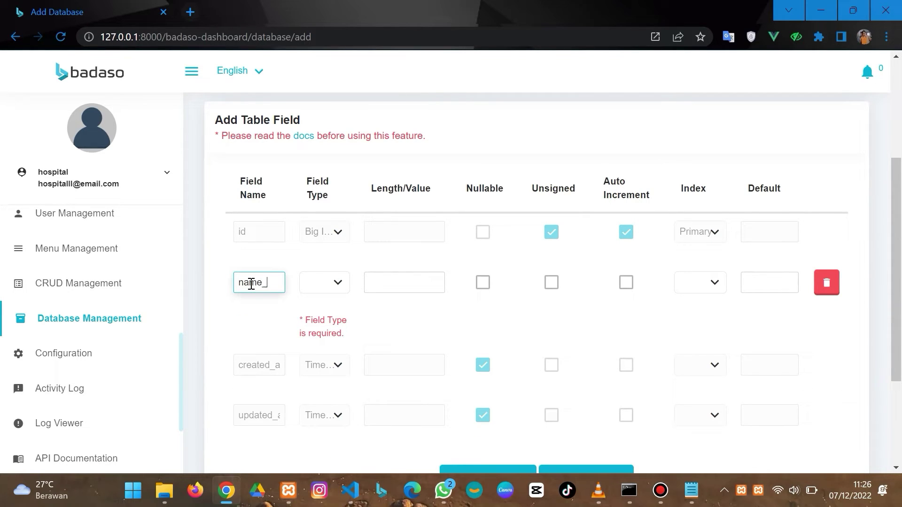
type("patient")
left_click(333, 282)
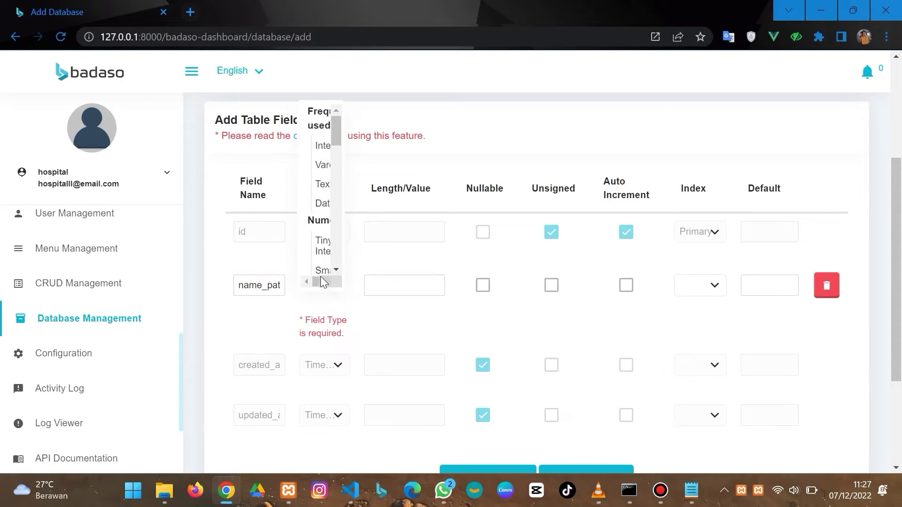
left_click(323, 167)
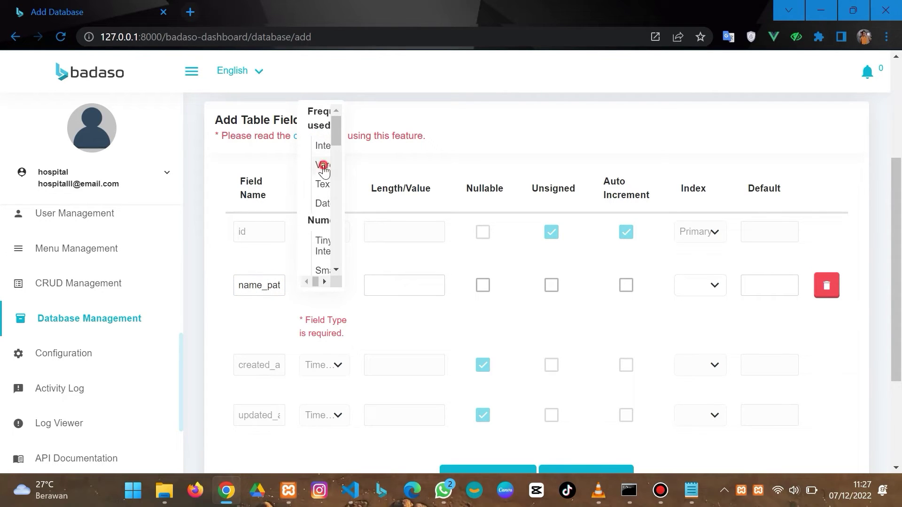
left_click(397, 280)
type("30")
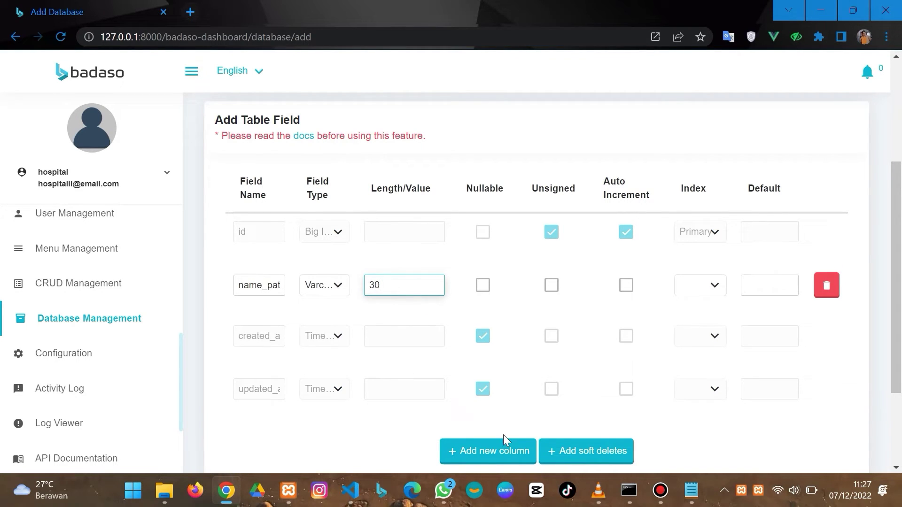
Step: Add a column named name_doctor to the new table, with type Varchar and length 30
left_click(503, 450)
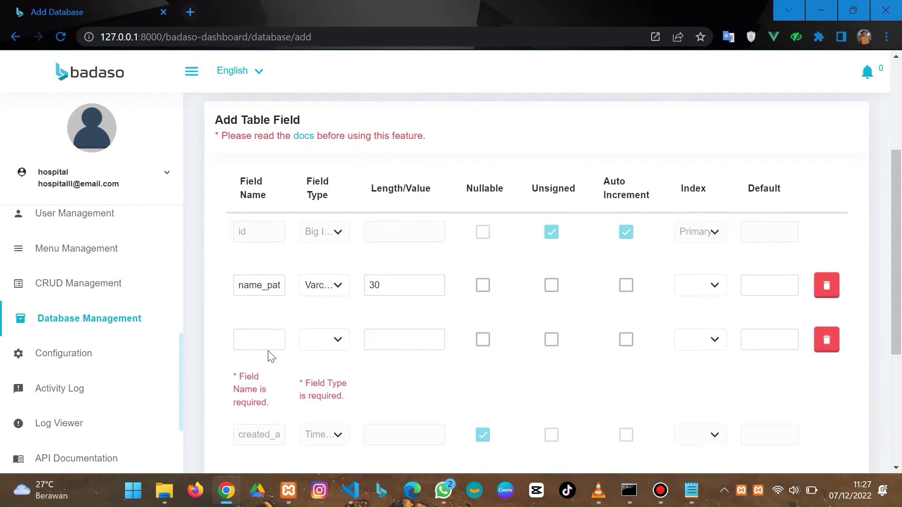
left_click(260, 339)
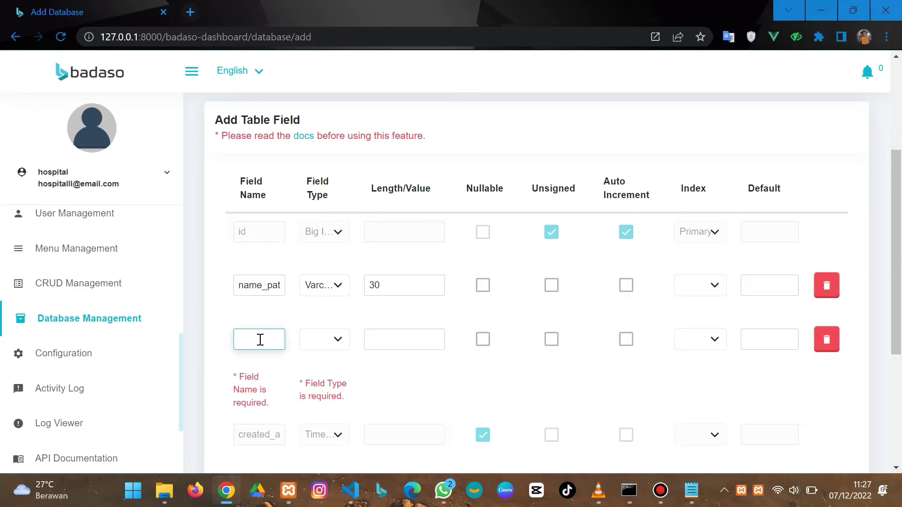
type("n")
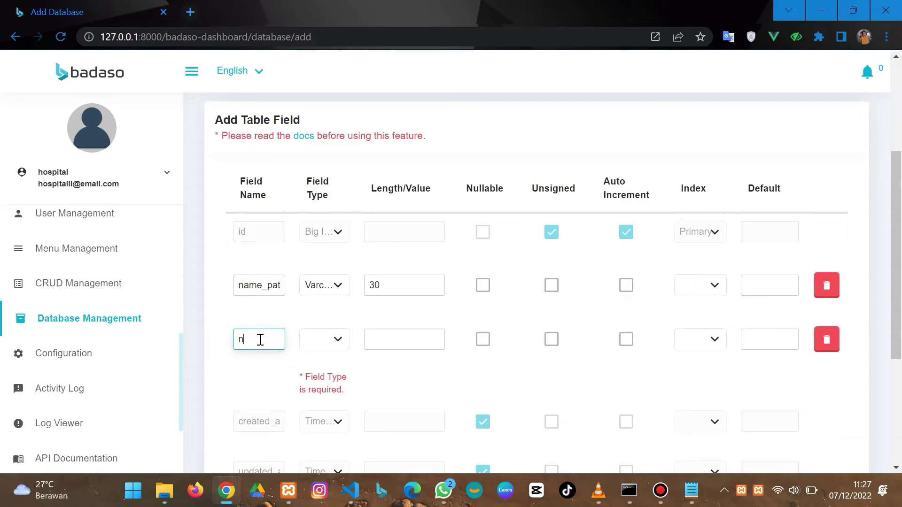
type("ame_doctor")
left_click(338, 349)
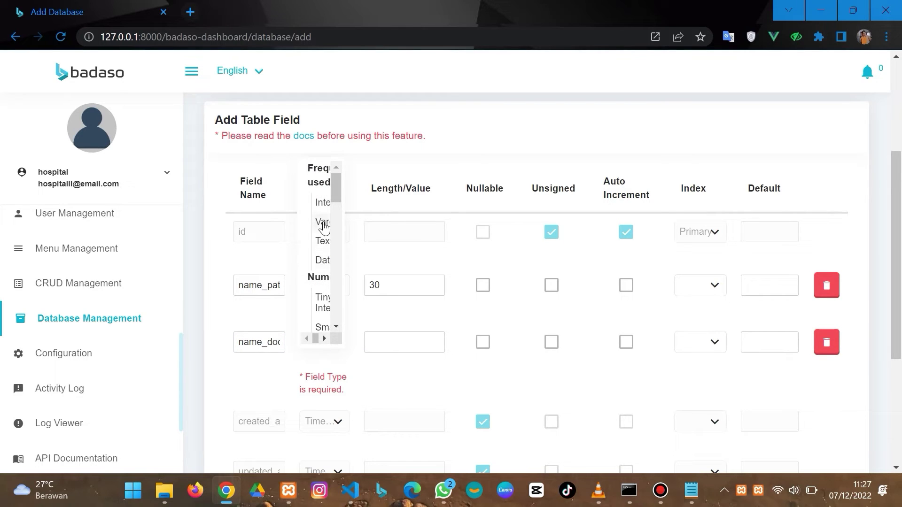
left_click(324, 227)
left_click(410, 340)
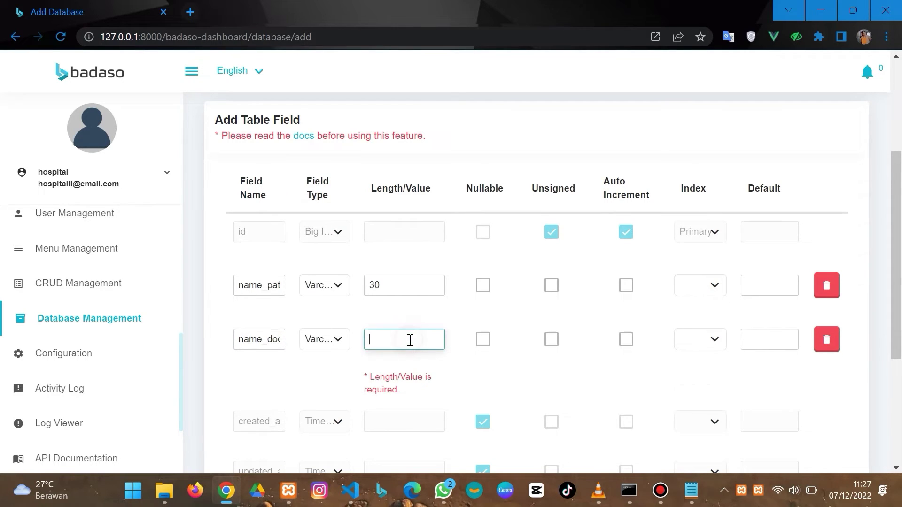
type("30")
Step: Add a column named checkup_date with type Date to the new table, leaving its length empty
scroll(410, 340, "down", 2)
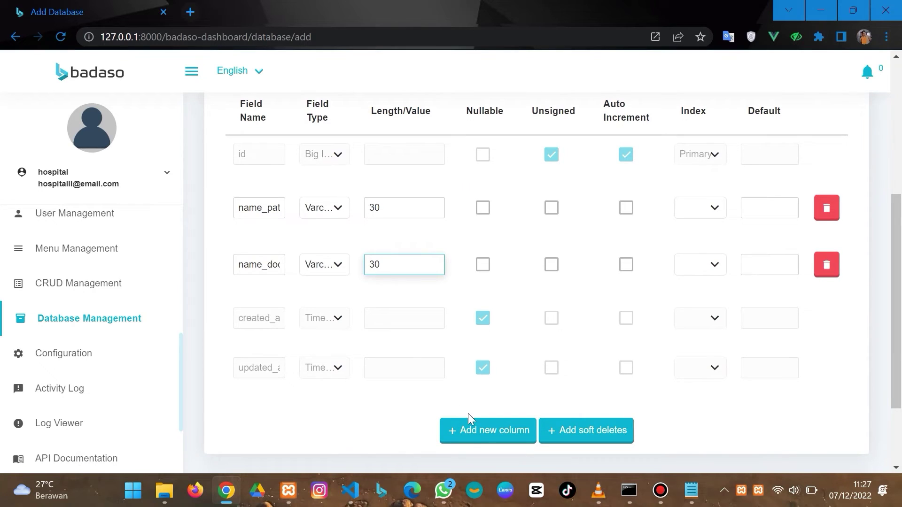
left_click(476, 431)
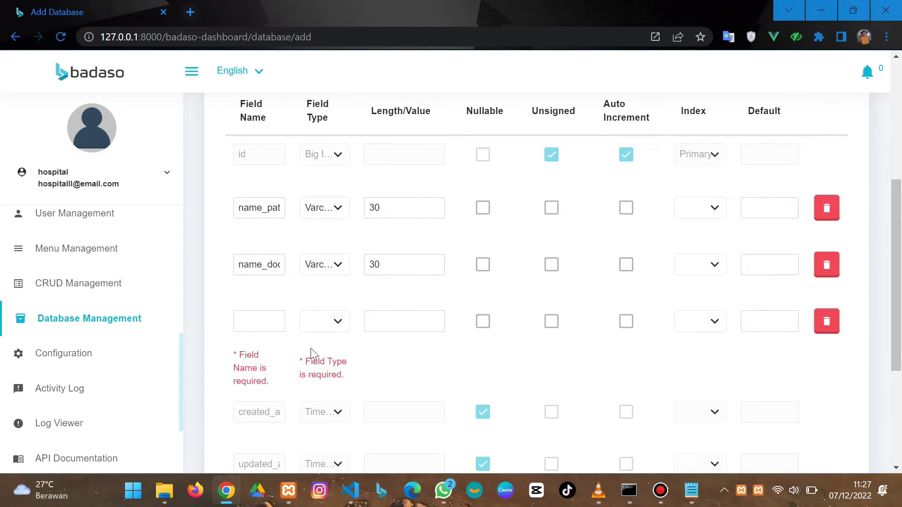
left_click(265, 328)
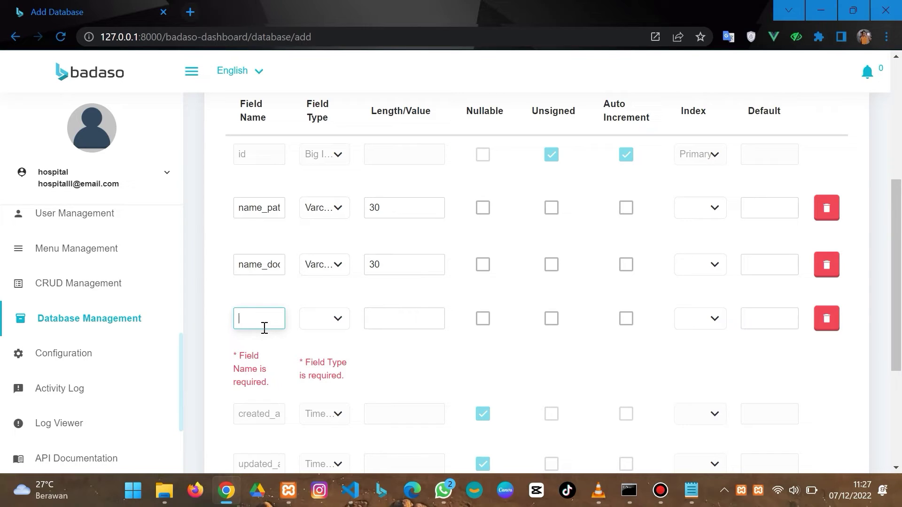
type("c")
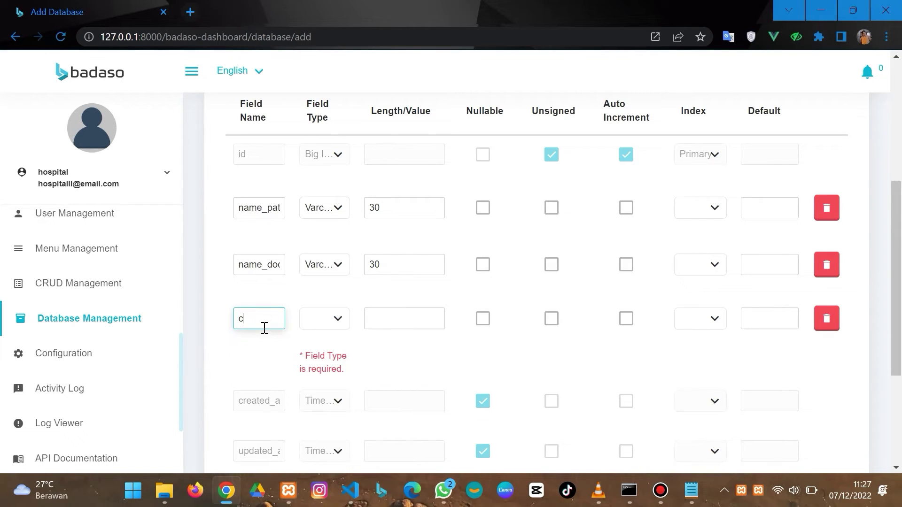
type("hec")
type("kup_date")
left_click(327, 325)
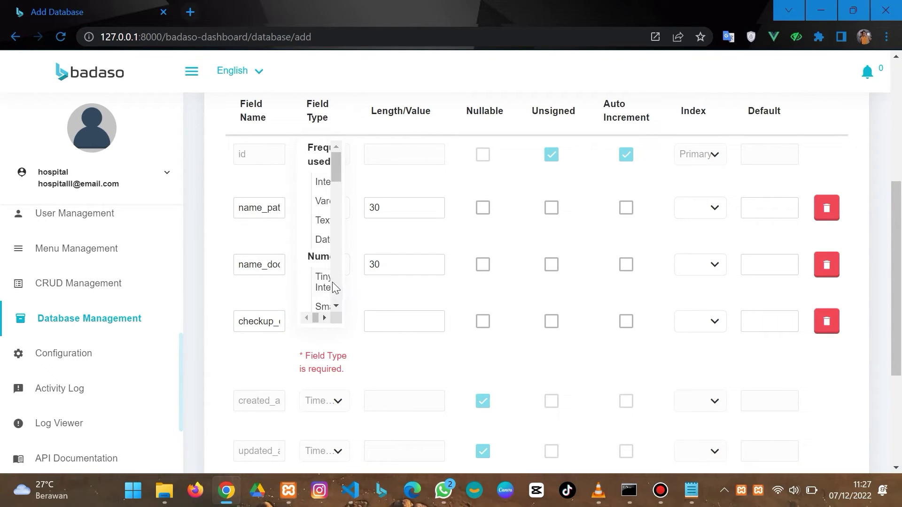
left_click(321, 241)
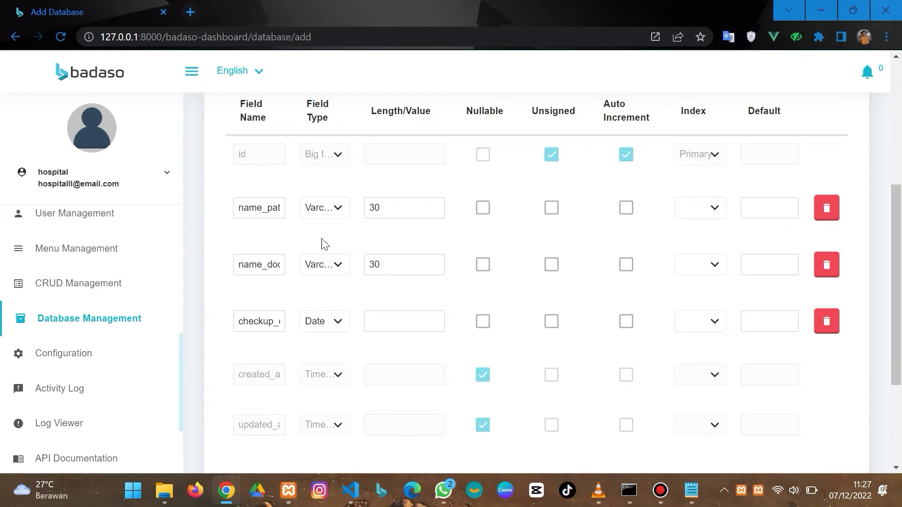
left_click(414, 322)
Step: Add a column named disease with type Text to the new table
scroll(414, 323, "down", 3)
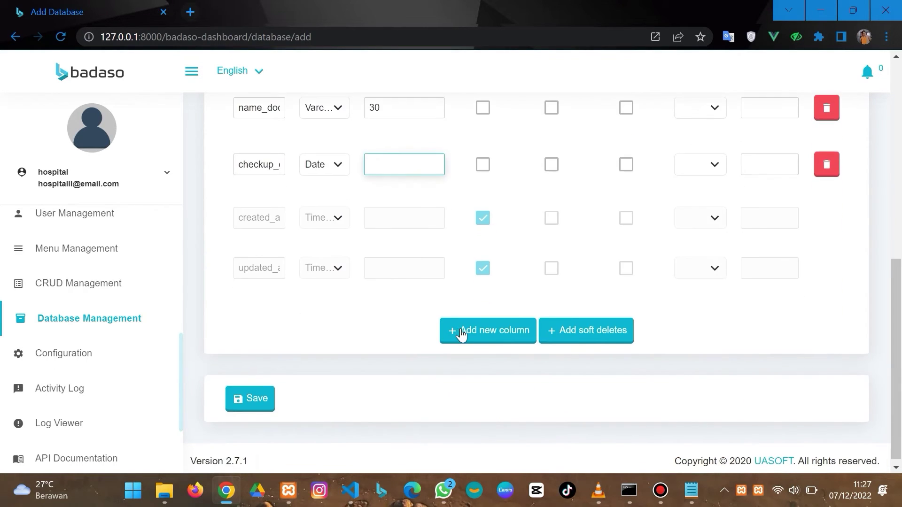
left_click(461, 333)
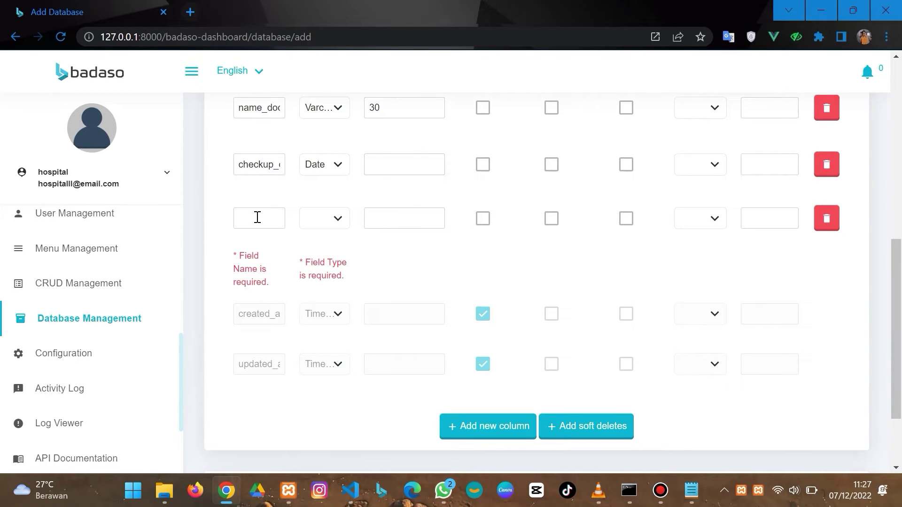
left_click(258, 217)
type("diseas")
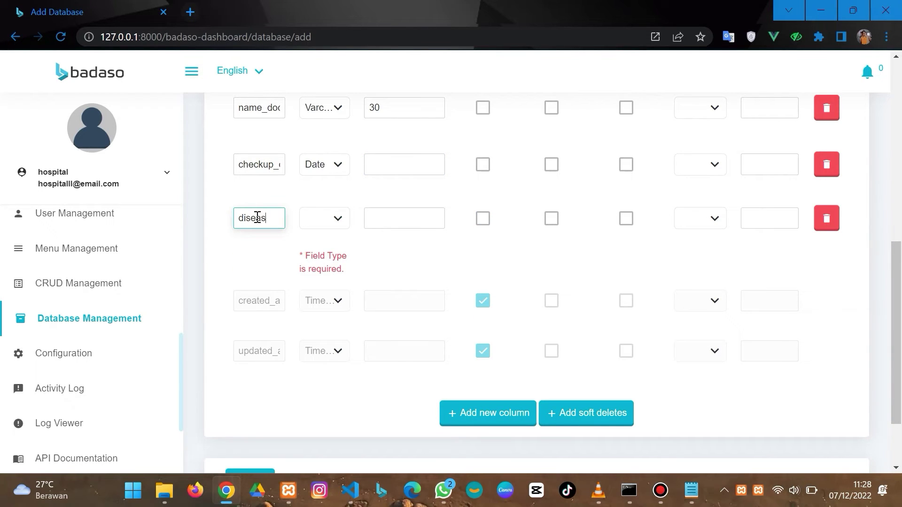
type("e")
left_click(329, 219)
left_click(323, 290)
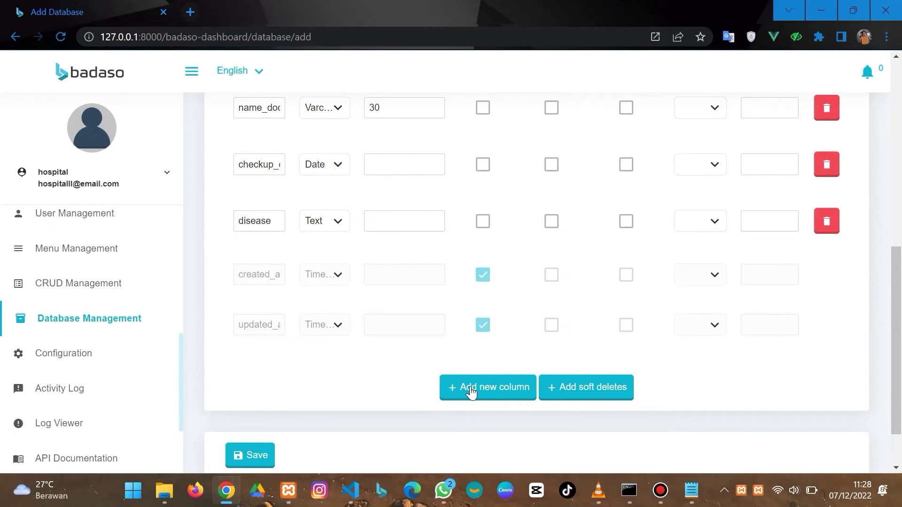
Step: Add a column named name_medicine to the new table, with type Varchar and length 30
left_click(471, 389)
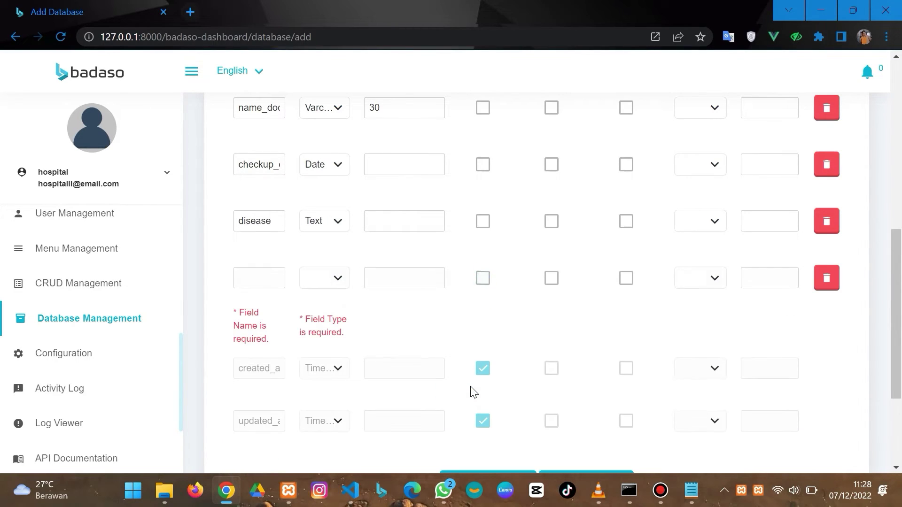
left_click(277, 275)
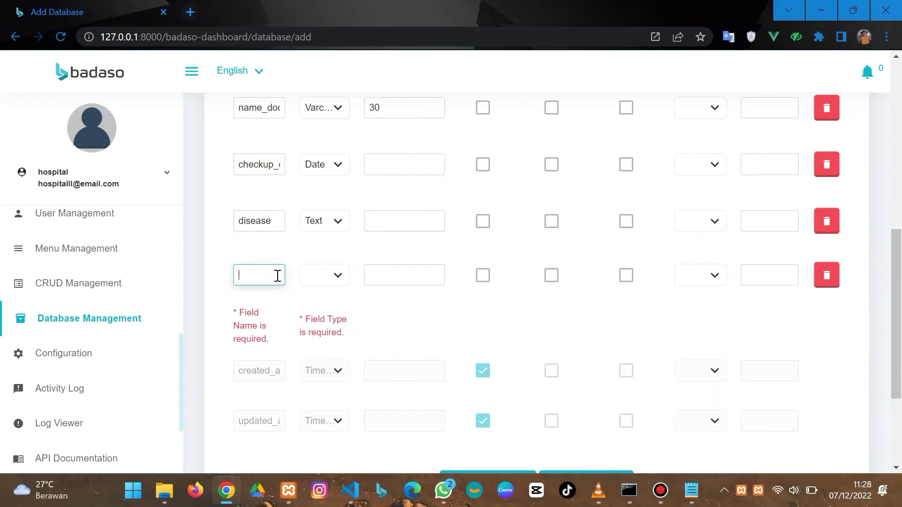
type("name")
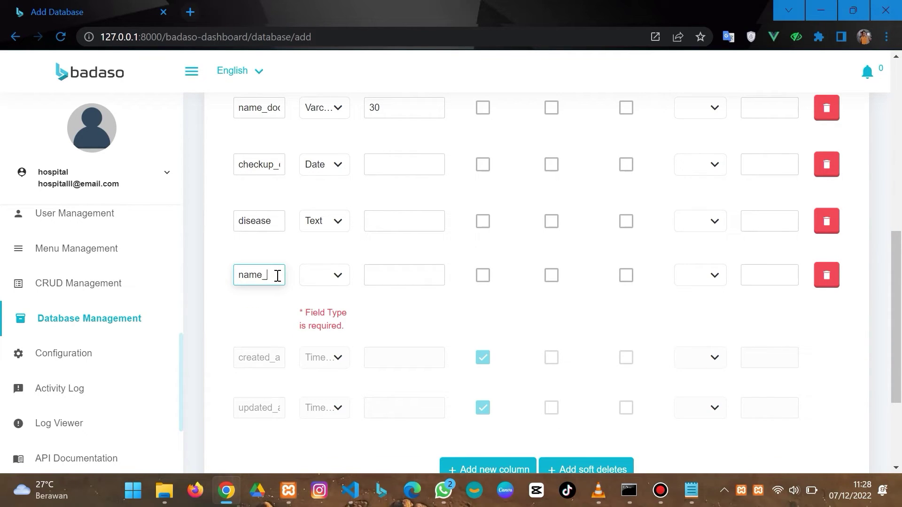
type("_medicine")
left_click(336, 280)
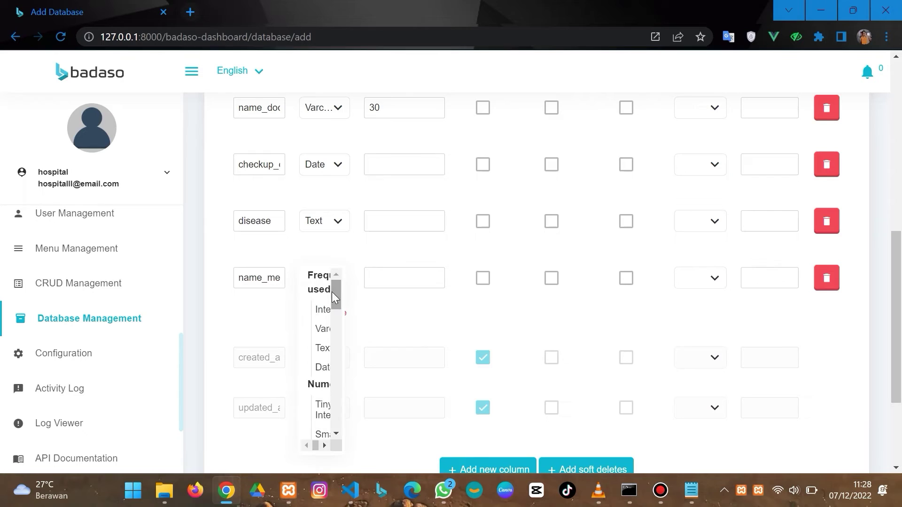
left_click(324, 329)
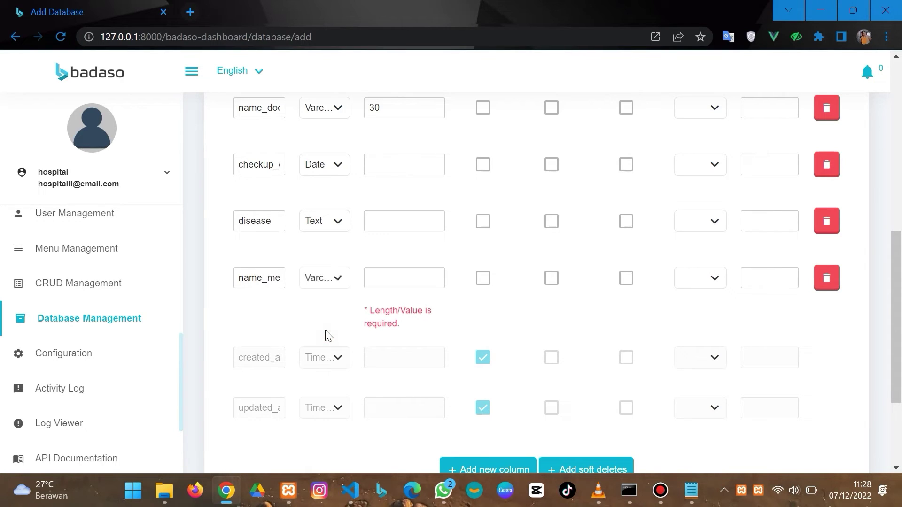
left_click(376, 280)
type("30")
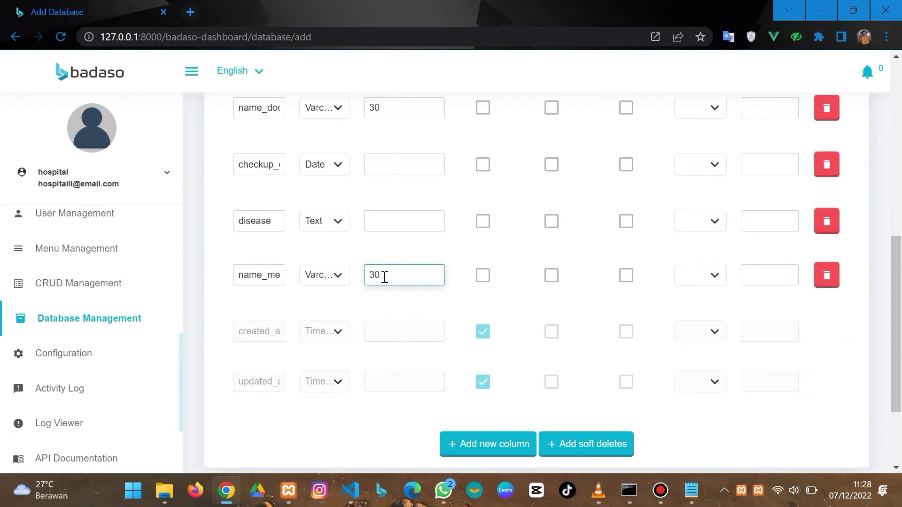
Step: Add a column named info with type Text to the new table, leaving its length empty
scroll(384, 277, "down", 1)
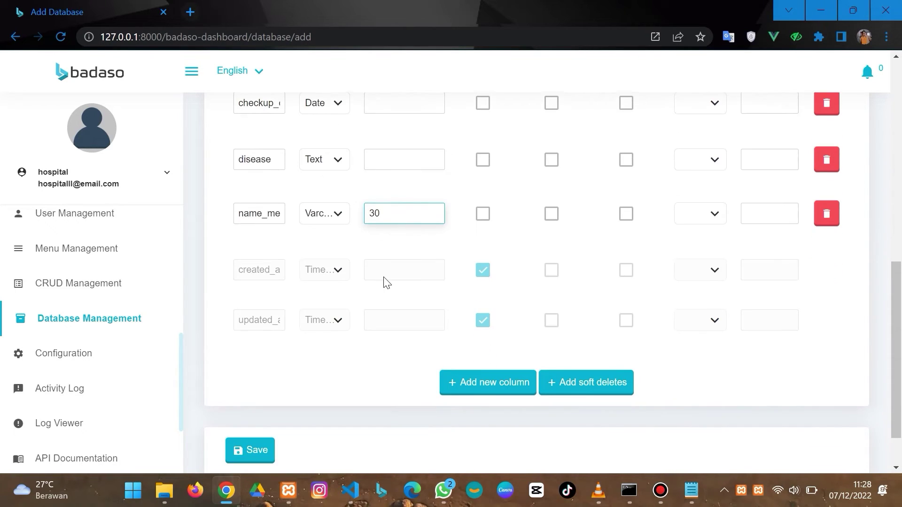
left_click(487, 385)
left_click(263, 276)
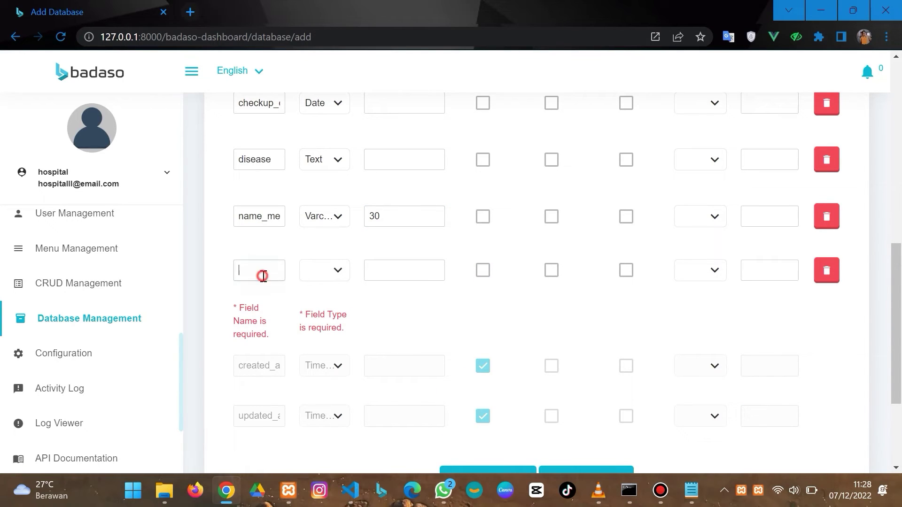
type("info")
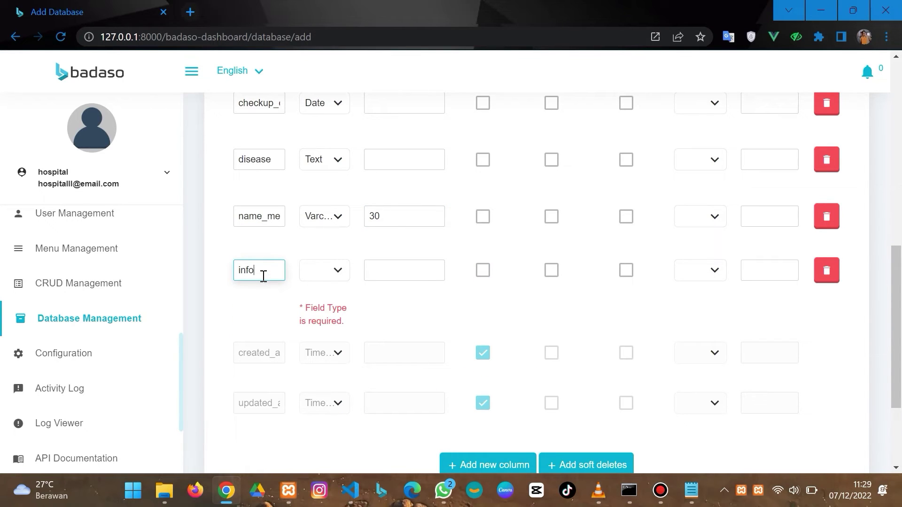
left_click(316, 275)
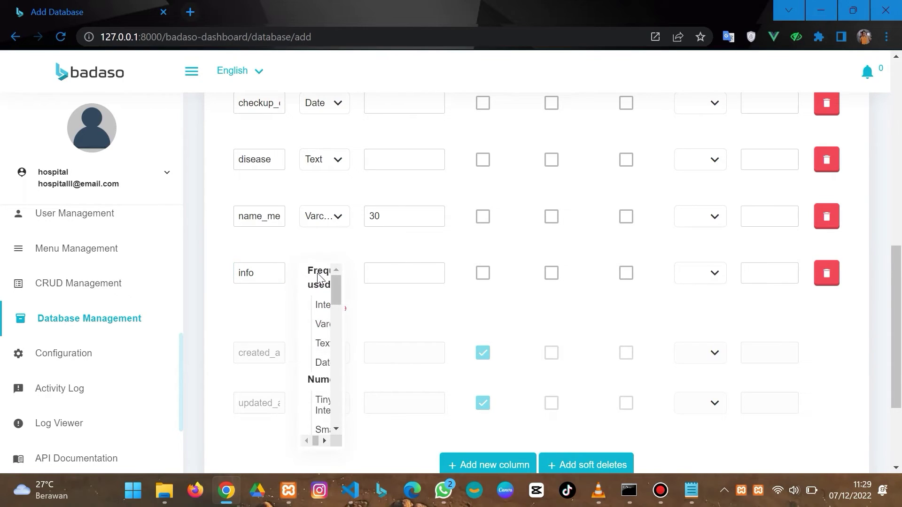
left_click(322, 344)
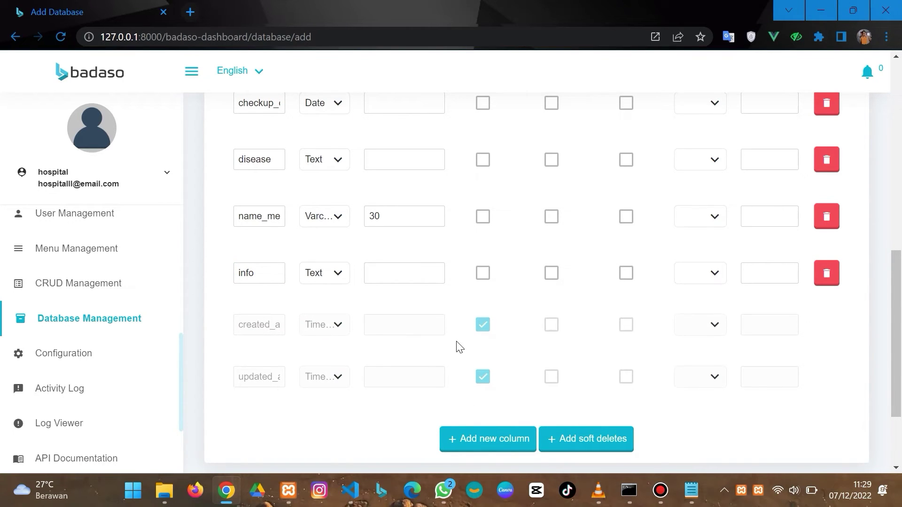
Step: Review the column definitions of the new checkups table and save it
scroll(460, 348, "up", 3)
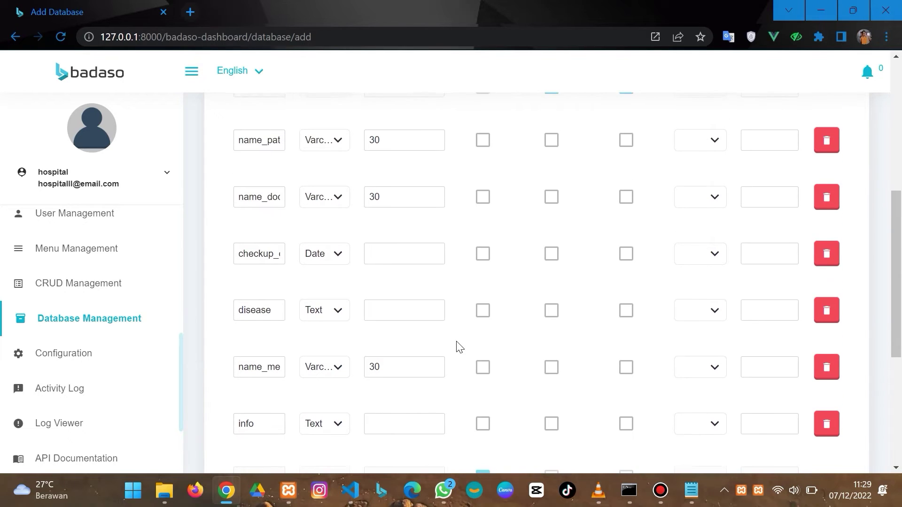
scroll(459, 348, "up", 2)
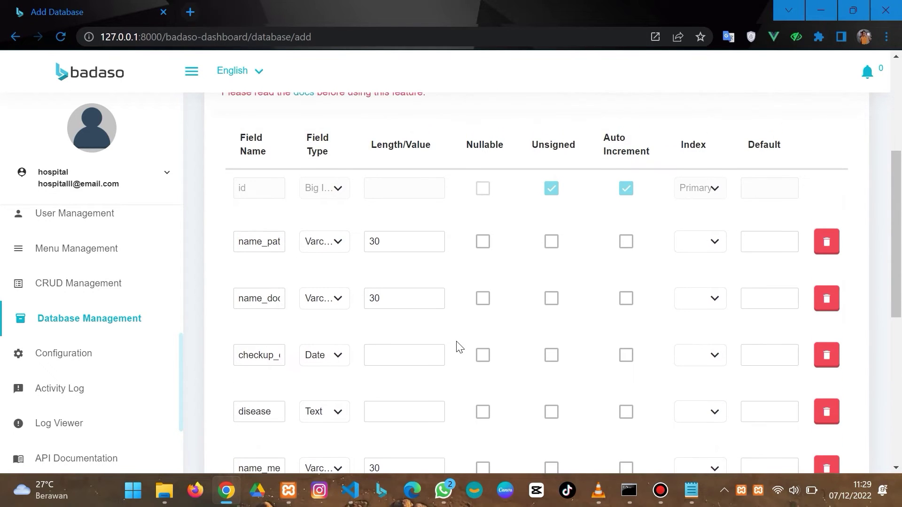
scroll(459, 348, "up", 5)
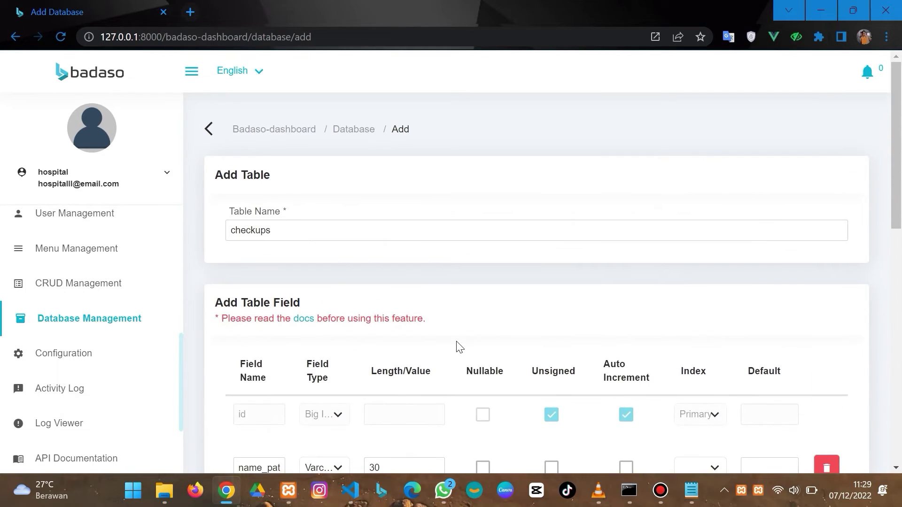
scroll(460, 348, "down", 12)
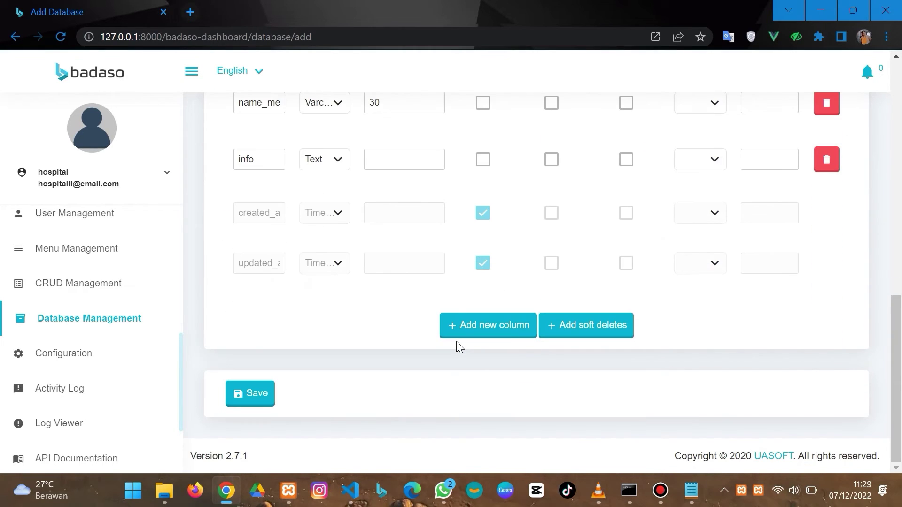
left_click(263, 393)
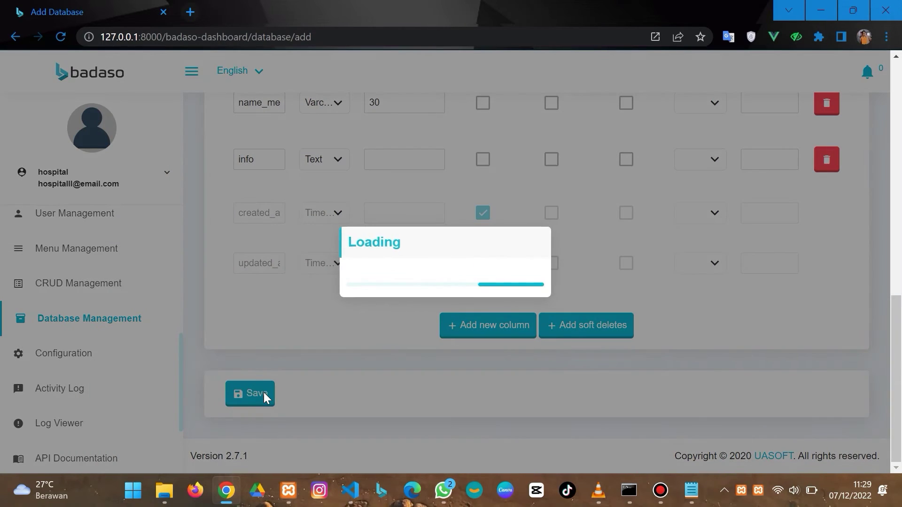
scroll(265, 398, "down", 3)
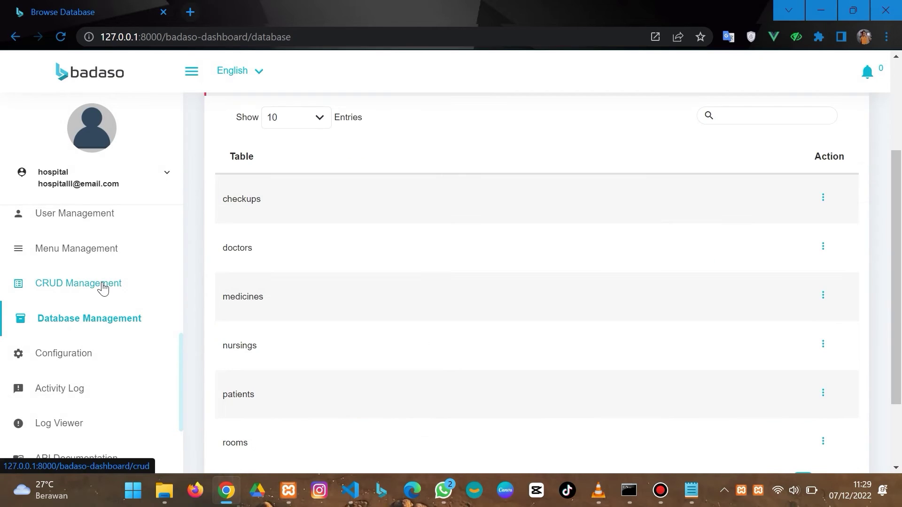
Step: Start adding CRUD to the checkups table in CRUD Management
left_click(102, 283)
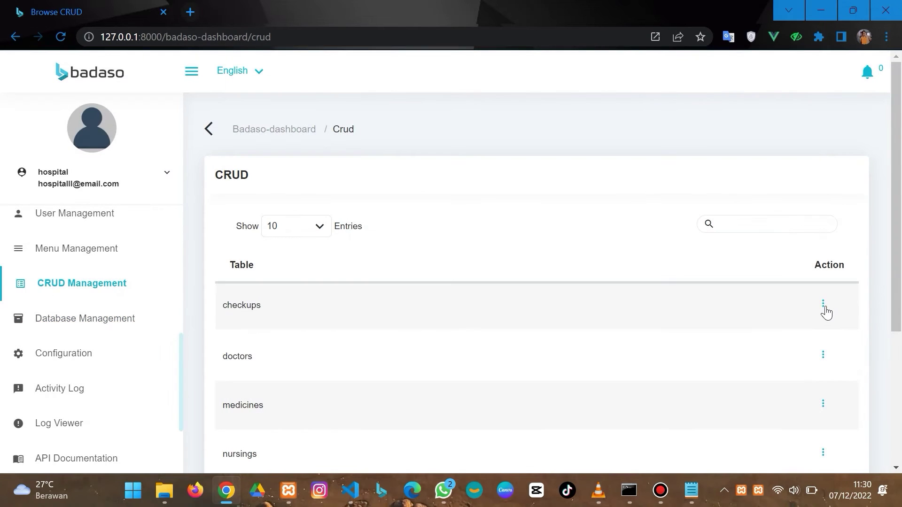
left_click(823, 307)
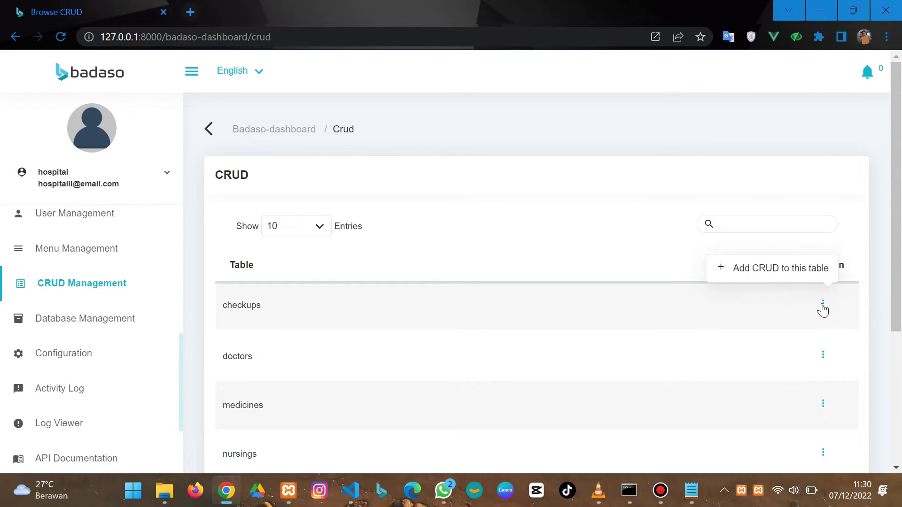
left_click(817, 274)
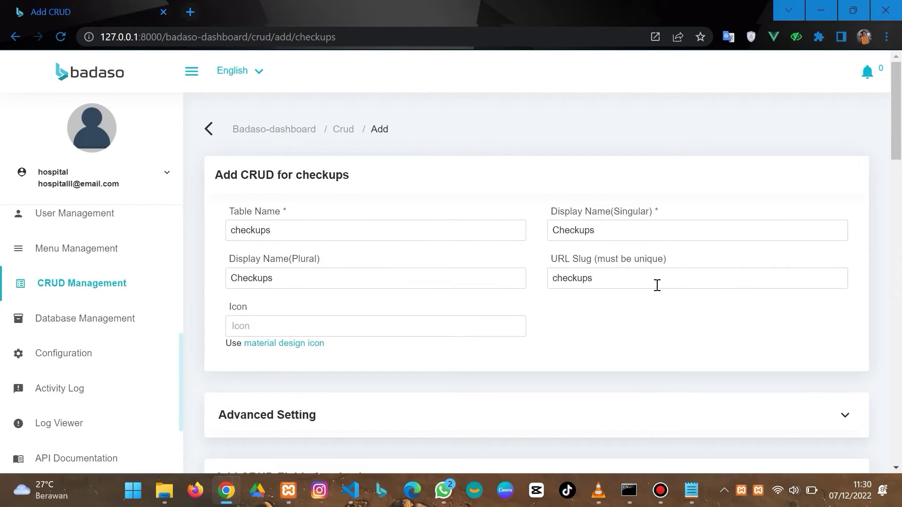
Step: Set the checkups CRUD's plural display name to Data Pemeriksaan and its singular display name to Pemeriksaan
left_click(291, 282)
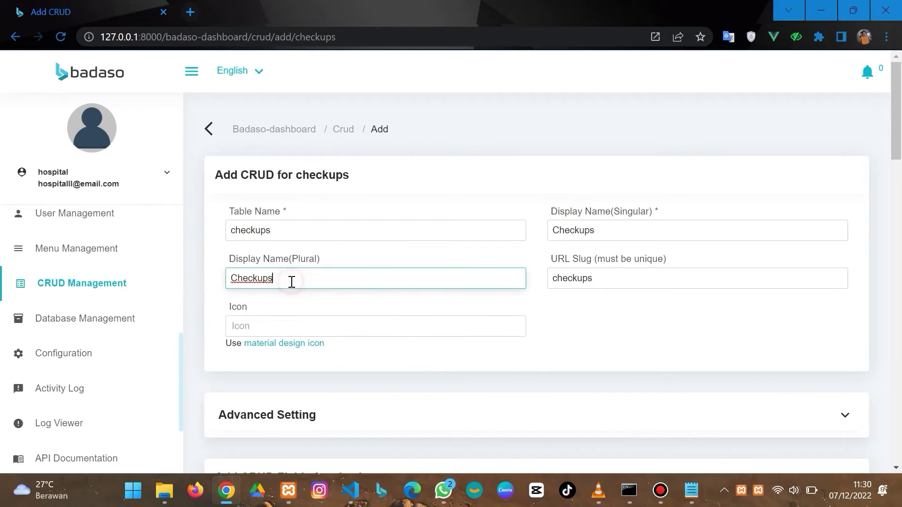
double_click(257, 280)
type("Data Pemeriksaan")
left_click(590, 232)
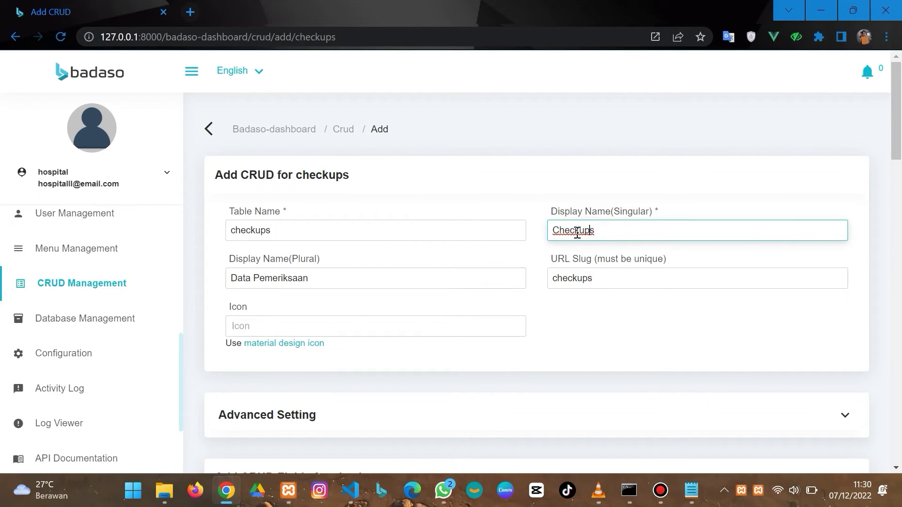
double_click(577, 234)
type("Pemeriksaan")
Step: Turn off Browse, Read, Edit, Add and Delete visibility for the id field
scroll(663, 312, "down", 6)
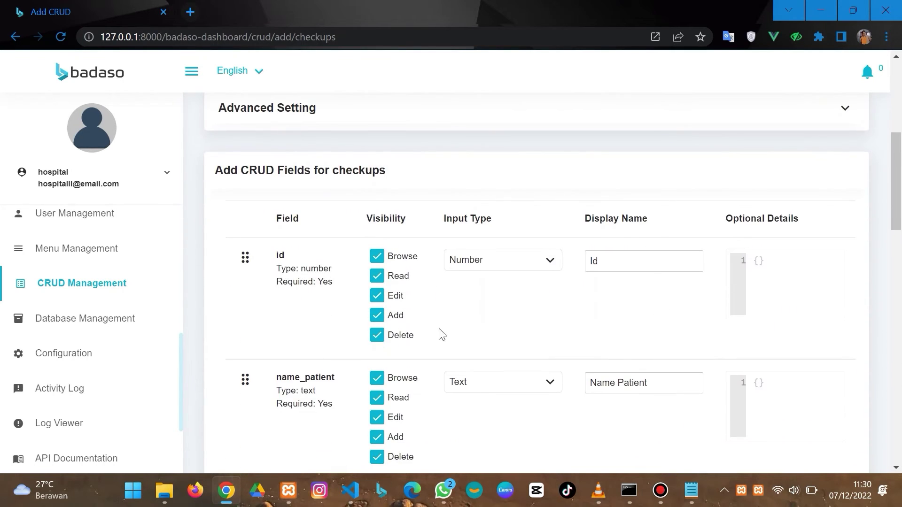
left_click(378, 256)
left_click(380, 276)
left_click(380, 296)
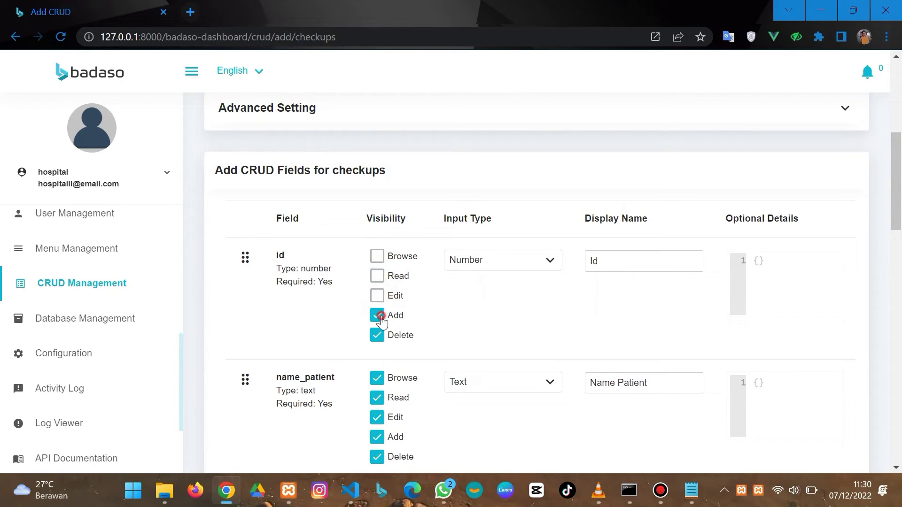
left_click(381, 320)
left_click(379, 335)
Step: Set the display name of the name_patient field to Nama Pasien
scroll(515, 329, "down", 3)
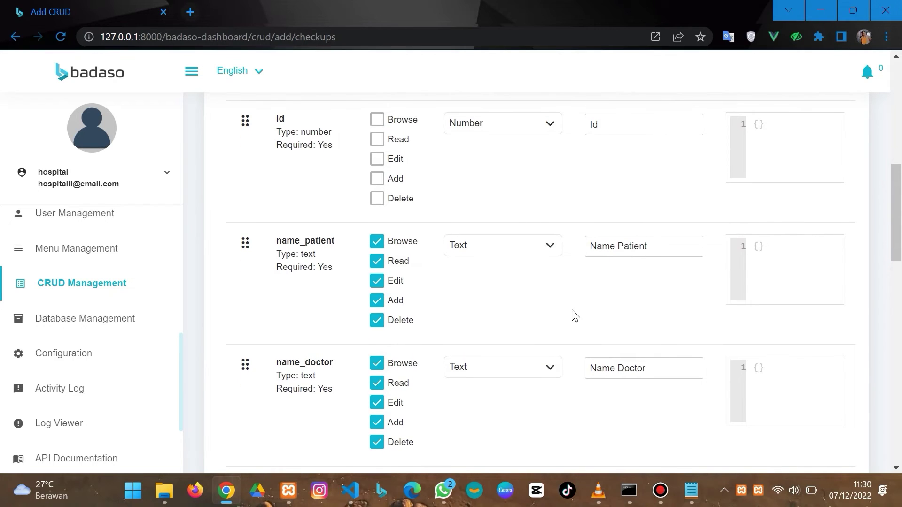
left_click(673, 246)
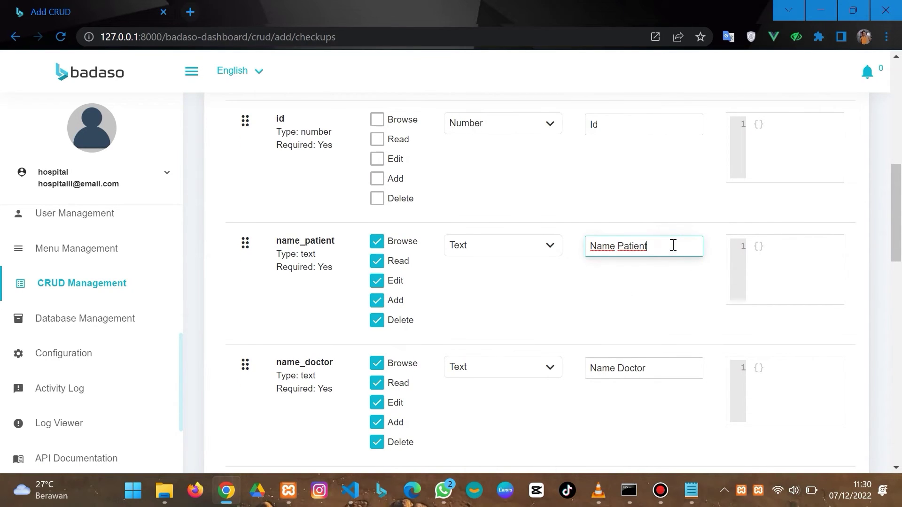
key("BackSpace")
key("BackSpace")
key("BackSpace")
key("BackSpace")
type("a Pasien")
Step: Set the display name of the name_doctor field to Nama Dokter
scroll(674, 247, "down", 2)
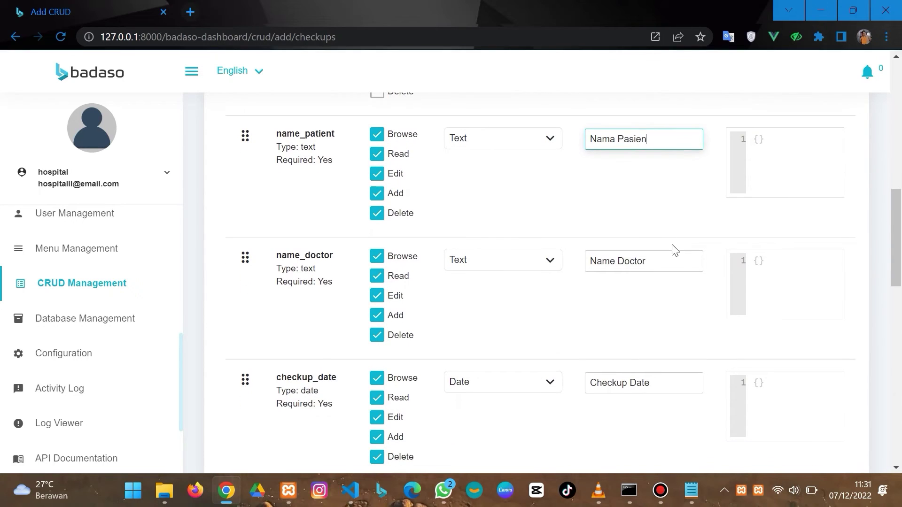
left_click(657, 262)
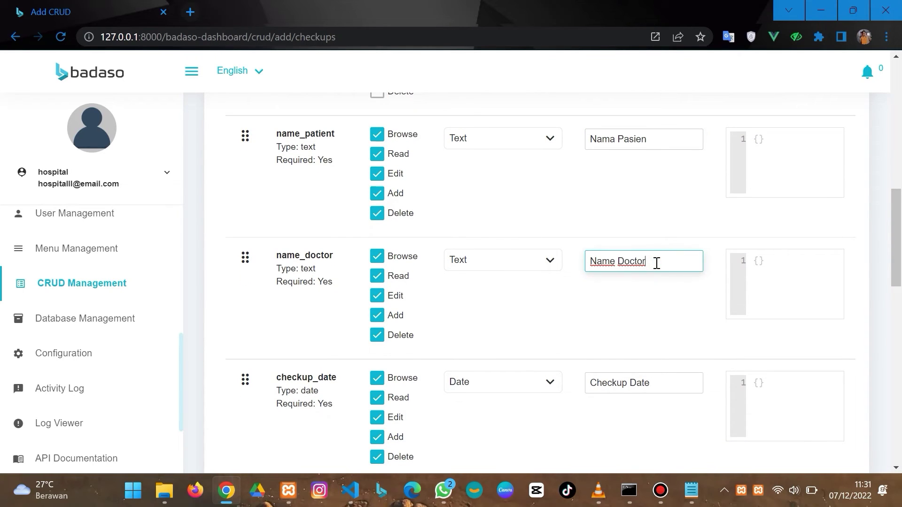
key("BackSpace")
key("BackSpace")
key("BackSpace")
key("BackSpace")
key("BackSpace")
type("a Dokter")
Step: Set the display name of the checkup_date field to Tanggal Pemeriksaan
scroll(655, 265, "down", 2)
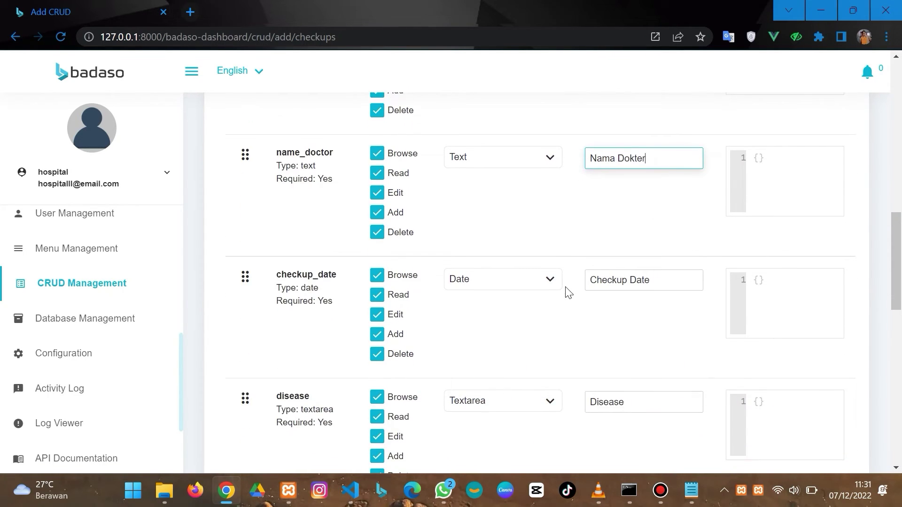
left_click(662, 282)
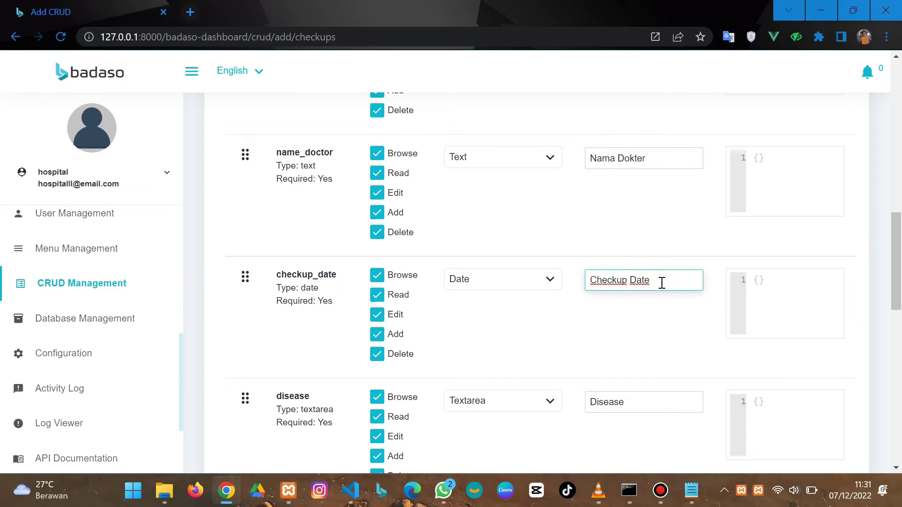
key("BackSpace")
key("BackSpace")
key("BackSpace")
key("BackSpace")
key("BackSpace")
type("Tanggal Pe")
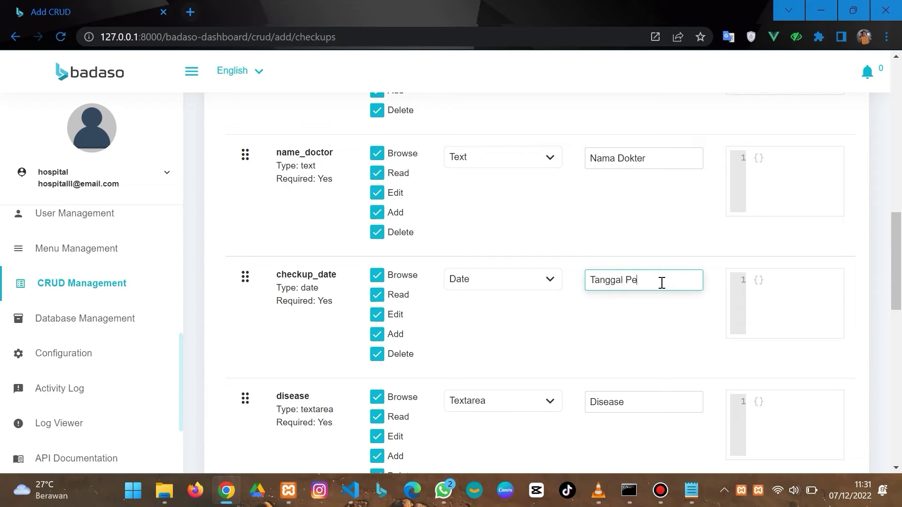
type("meriksaan")
Step: Set the display name of the disease field to Penyakit
scroll(691, 346, "down", 2)
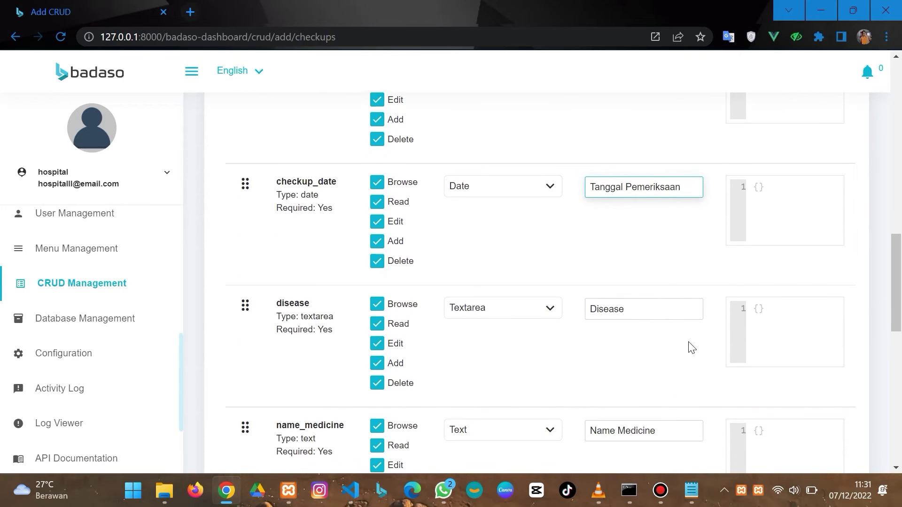
left_click(635, 305)
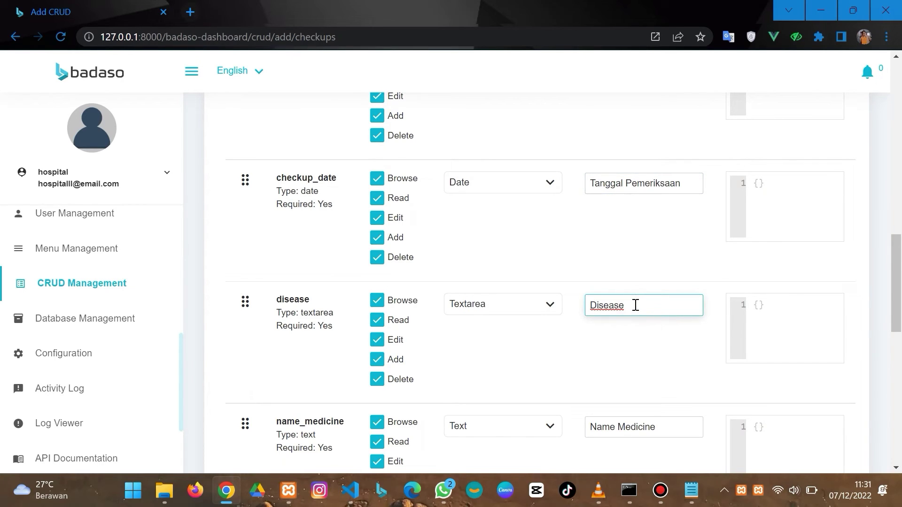
key("BackSpace")
key("BackSpace")
key("BackSpace")
key("BackSpace")
type("Penyaki")
Step: Set the display name of the name_medicine field to Nama Obat
scroll(642, 357, "down", 3)
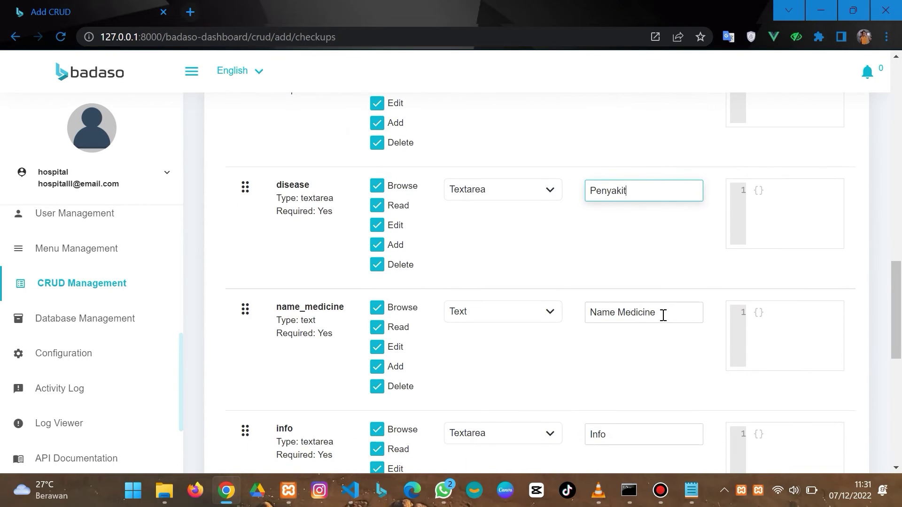
left_click(664, 315)
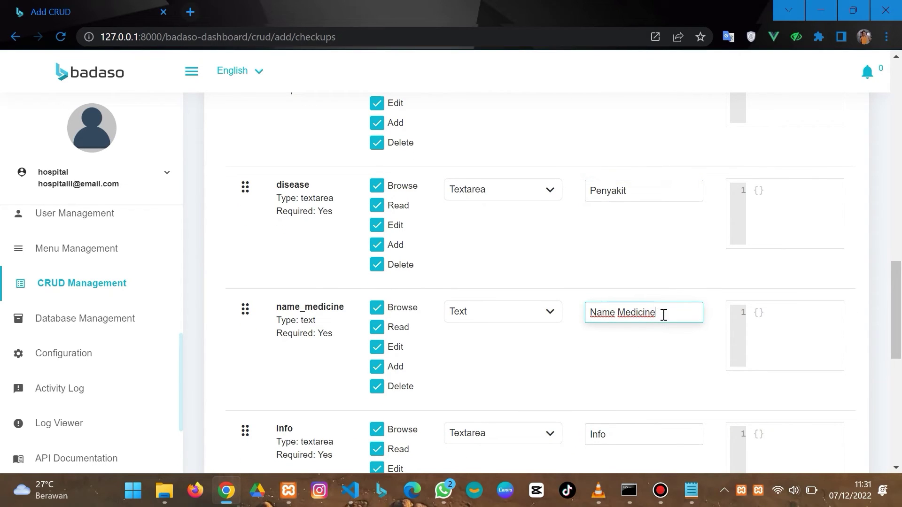
key("BackSpace")
key("BackSpace")
key("BackSpace")
key("BackSpace")
key("BackSpace")
key("BackSpace")
key("BackSpace")
Step: Set the display name of the info field to Keterangan
scroll(663, 314, "down", 2)
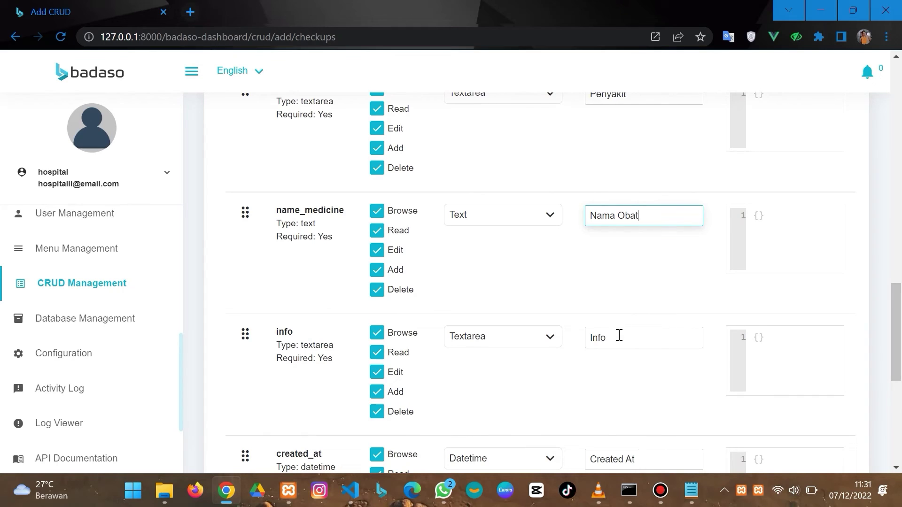
left_click(618, 338)
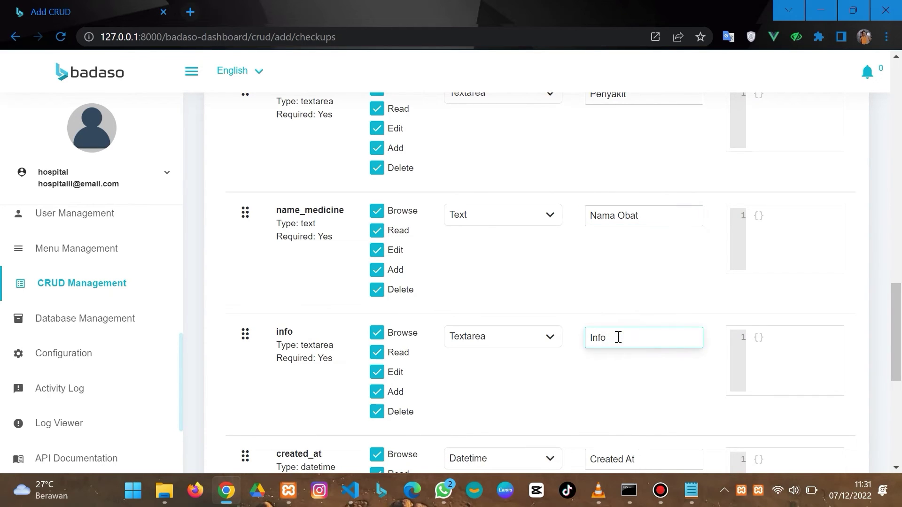
key("BackSpace")
type("Kter")
key("BackSpace")
key("BackSpace")
key("BackSpace")
key("BackSpace")
type("eterngan")
key("ctrl+a")
key("ctrl+z")
key("BackSpace")
key("BackSpace")
key("BackSpace")
key("BackSpace")
key("BackSpace")
type("K")
Step: Review the CRUD settings and fields for the checkups table and save them
scroll(699, 402, "down", 2)
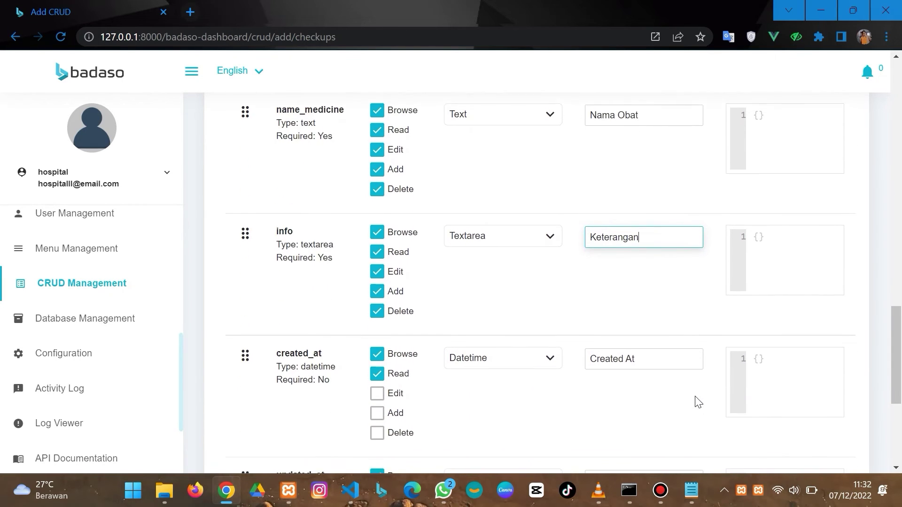
scroll(698, 399, "up", 4)
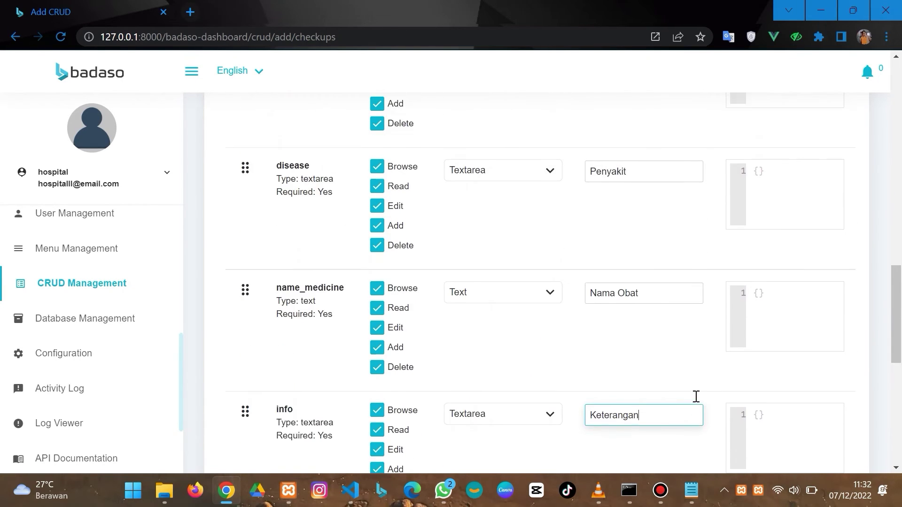
scroll(697, 397, "up", 8)
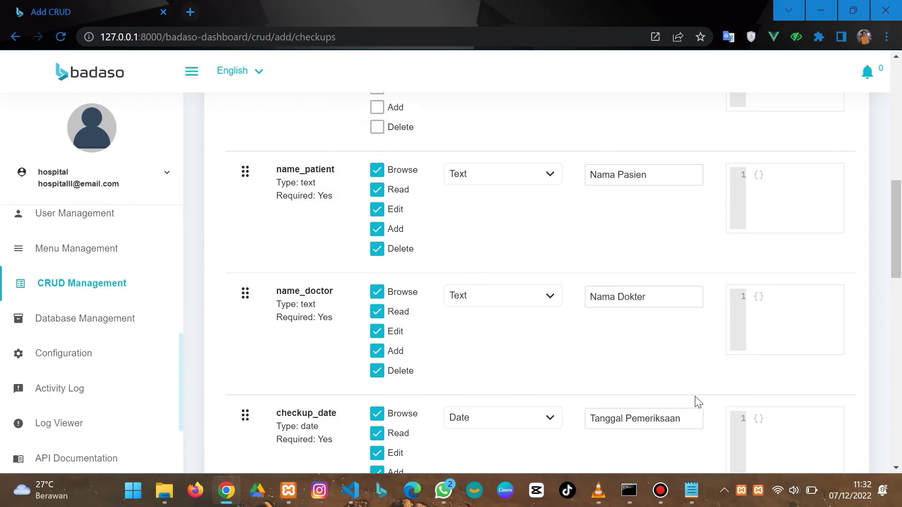
scroll(699, 402, "up", 9)
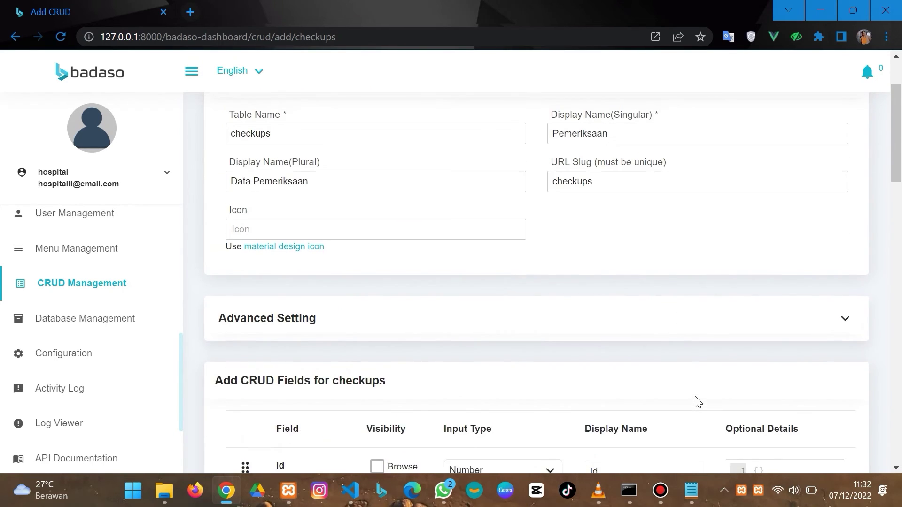
scroll(699, 403, "up", 1)
scroll(695, 396, "down", 20)
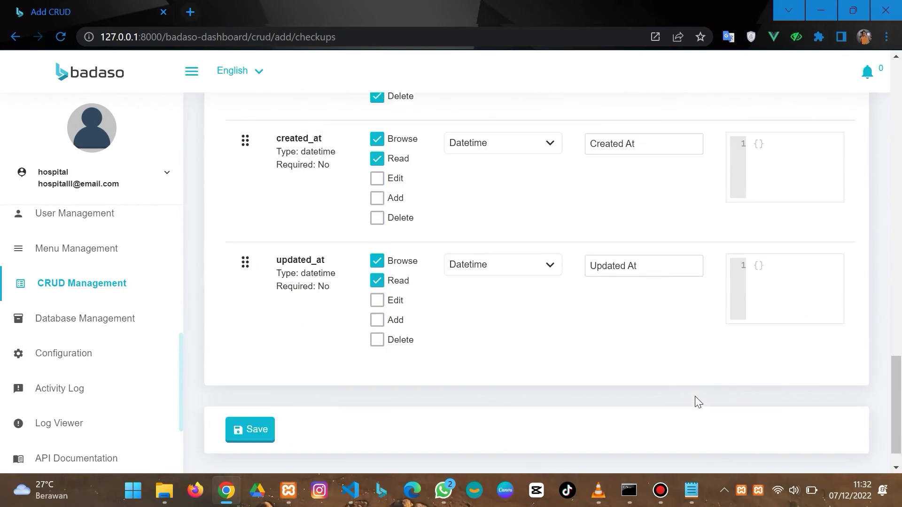
left_click(266, 402)
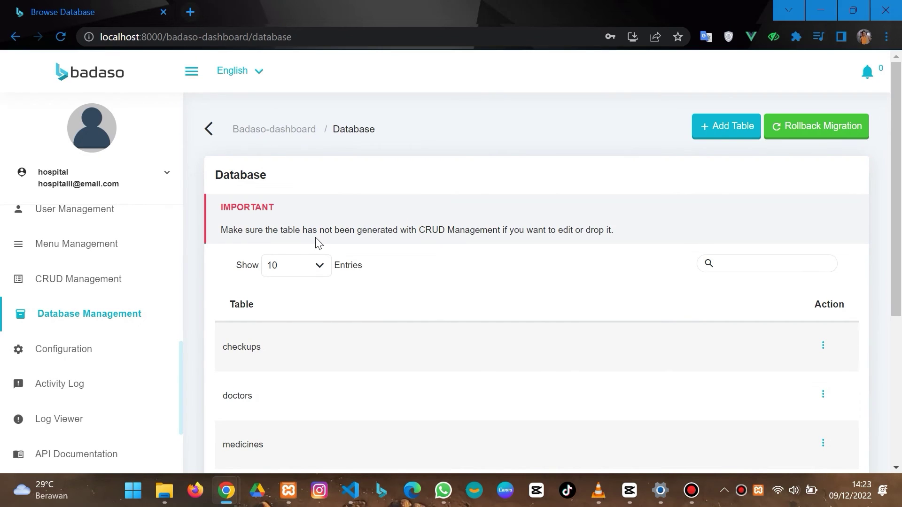
Step: Start a new database table and name it diseases
left_click(718, 117)
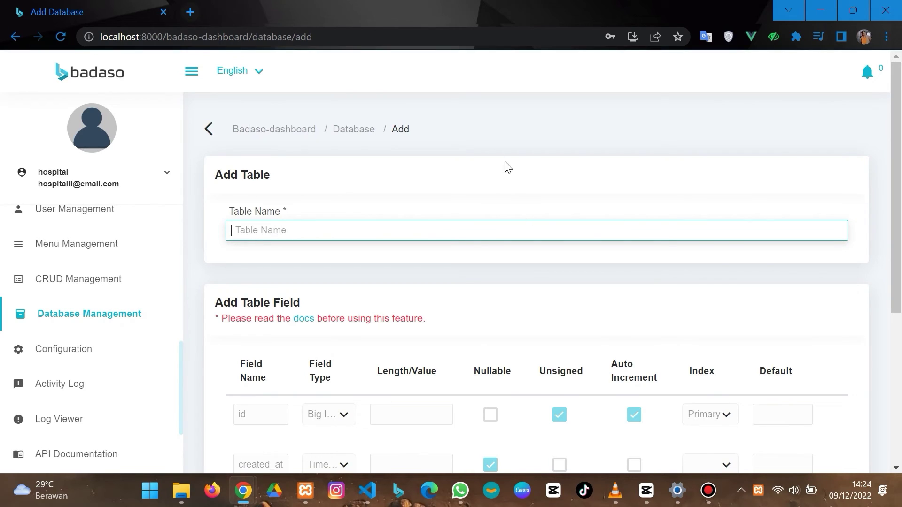
left_click(426, 234)
type("diseases")
key("ctrl+a")
Step: Add a name_disease column of type Varchar with length 30 to the diseases table
scroll(427, 234, "down", 3)
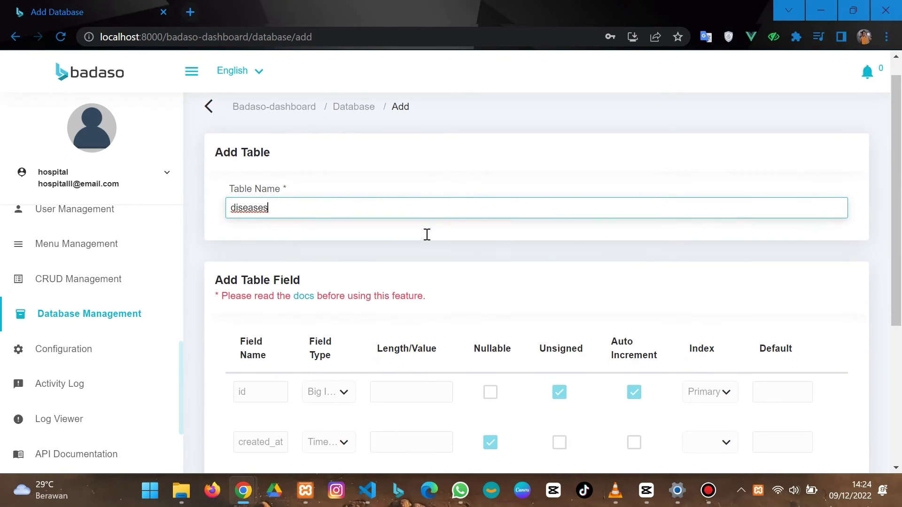
scroll(426, 234, "down", 1)
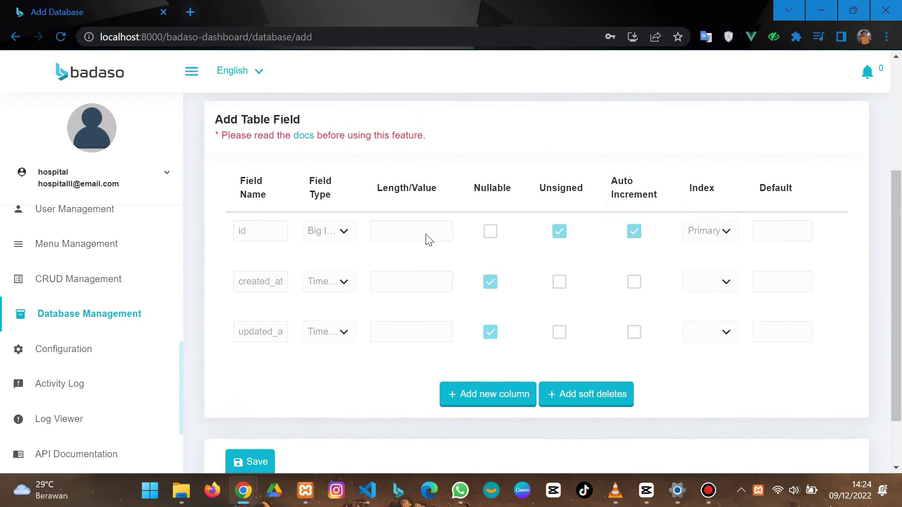
left_click(494, 396)
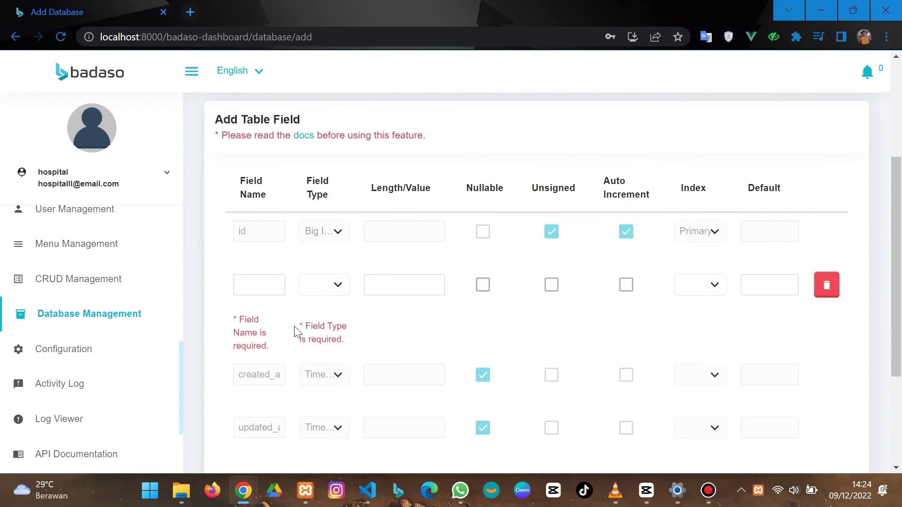
left_click(268, 282)
type("name")
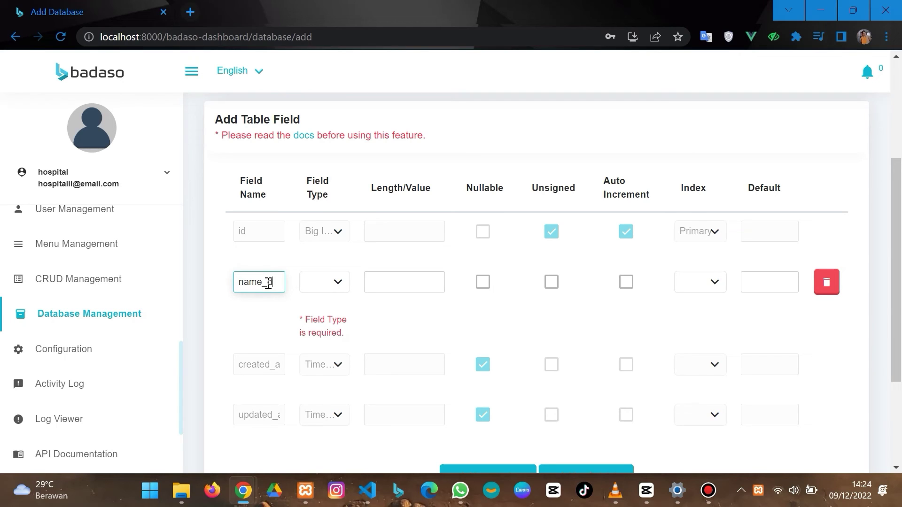
type("_disease")
left_click(330, 290)
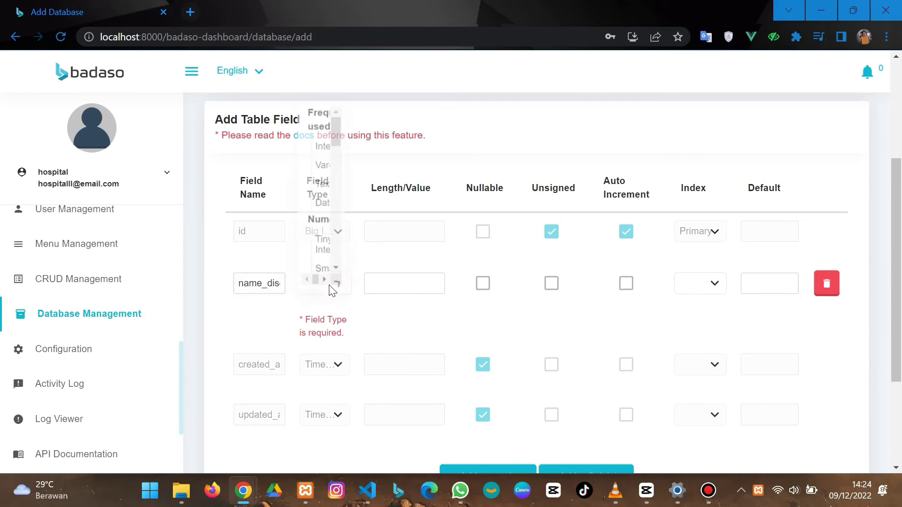
left_click(322, 167)
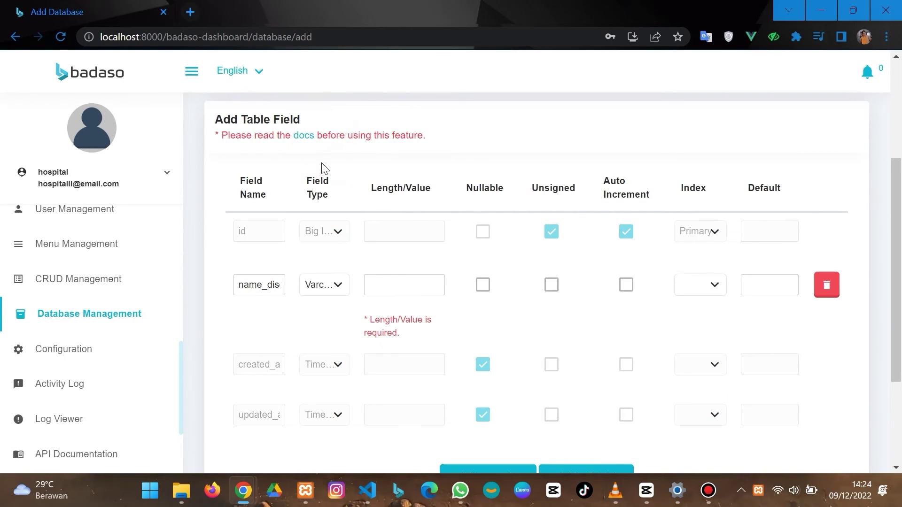
left_click(394, 280)
type("30")
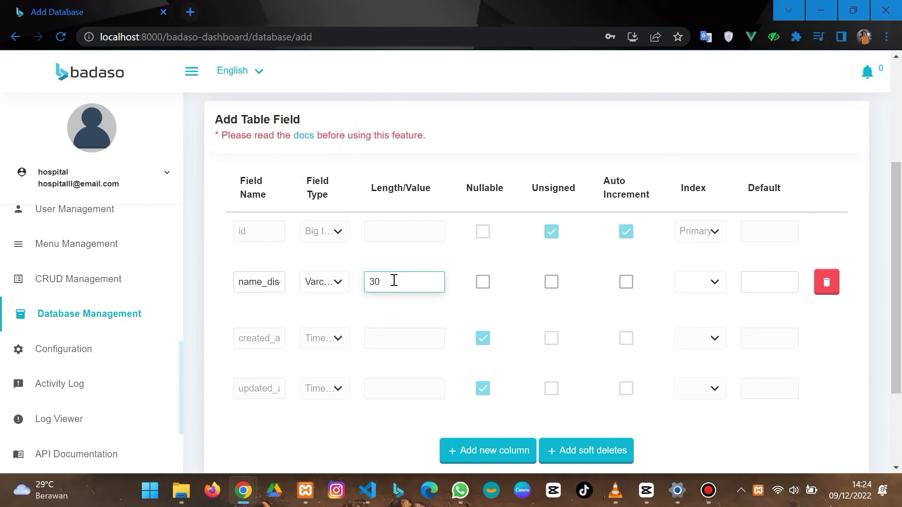
Step: Add an info column of type Text and save the diseases table
left_click(470, 462)
left_click(259, 338)
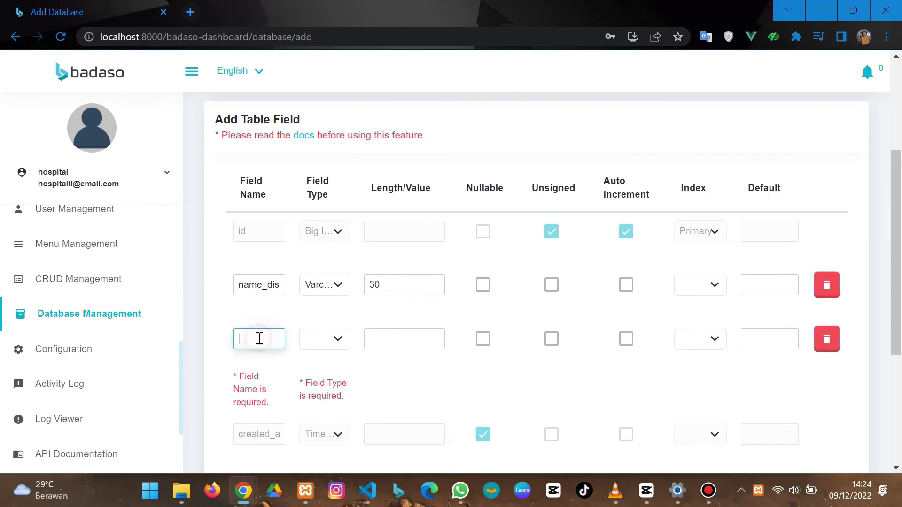
type("info")
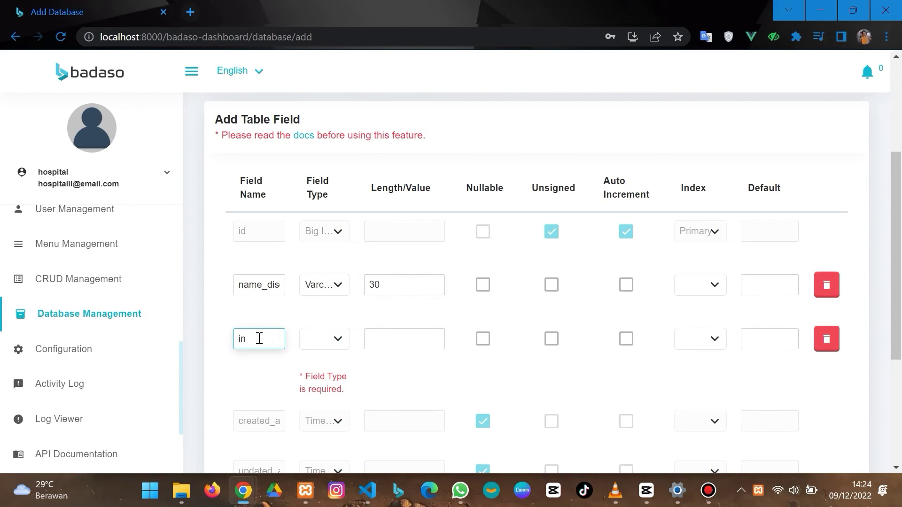
left_click(337, 339)
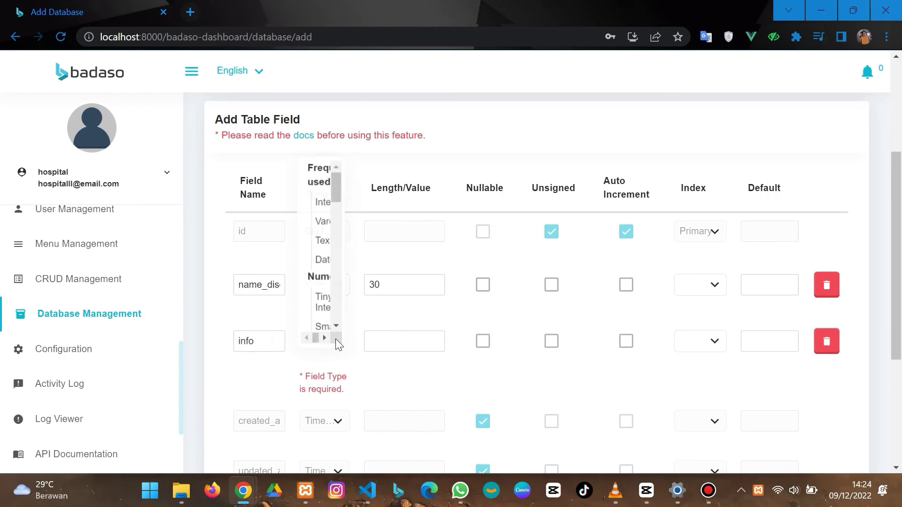
left_click(324, 241)
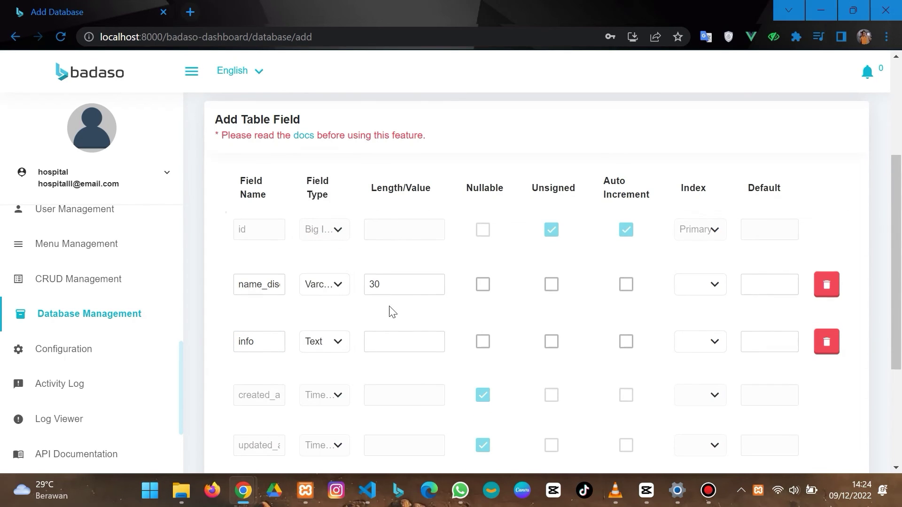
scroll(426, 338, "down", 4)
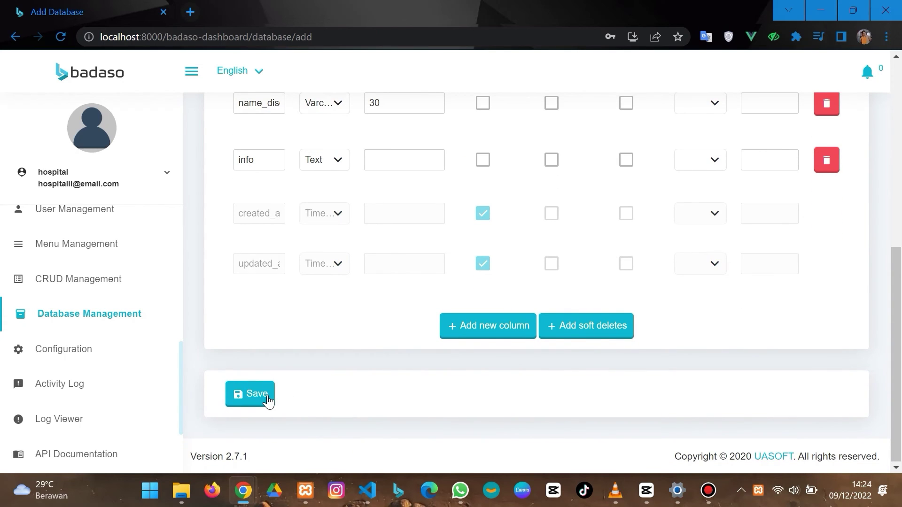
left_click(268, 400)
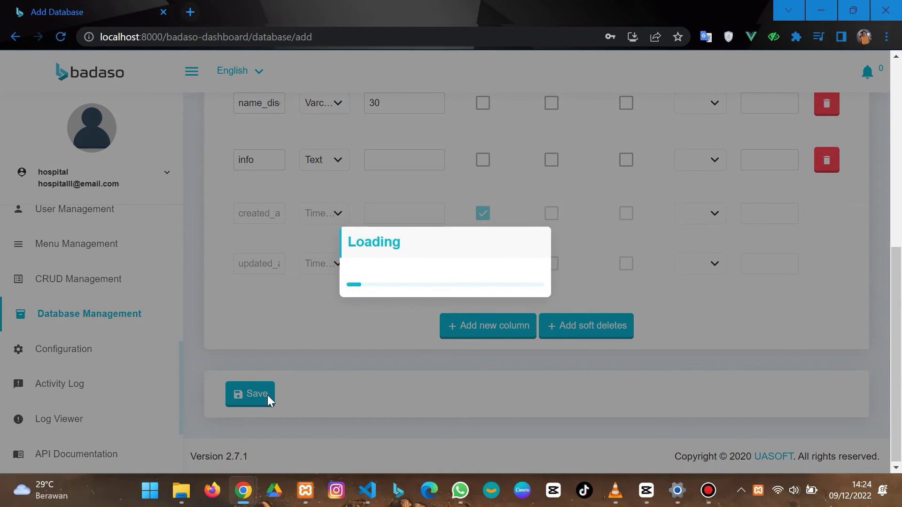
Step: Open CRUD Management and start adding CRUD to the diseases table
left_click(99, 280)
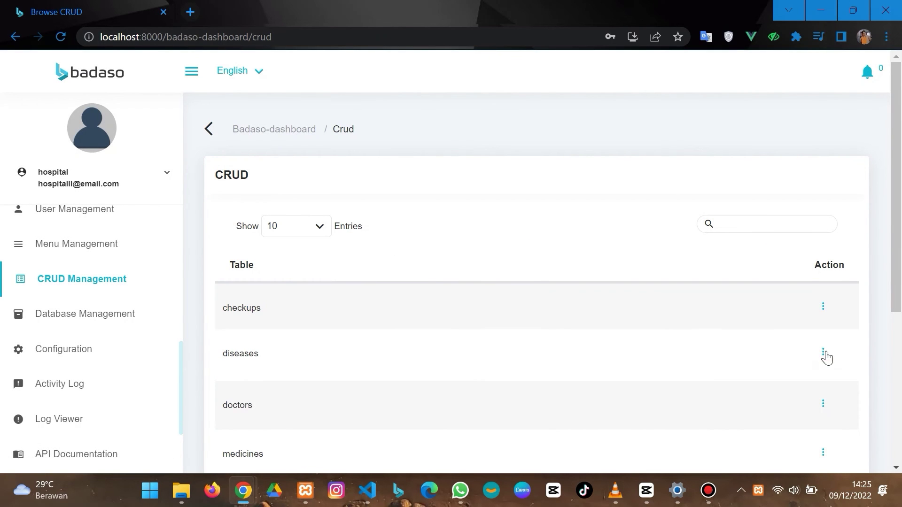
left_click(826, 358)
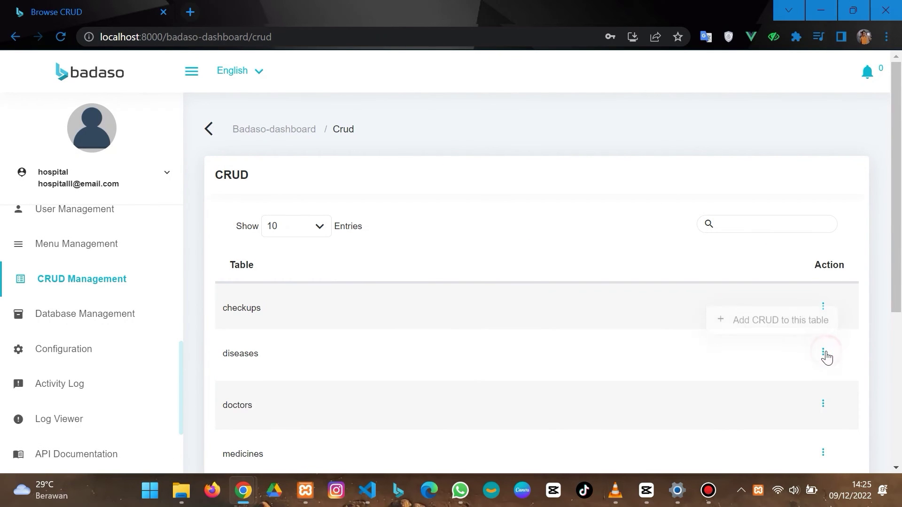
left_click(788, 322)
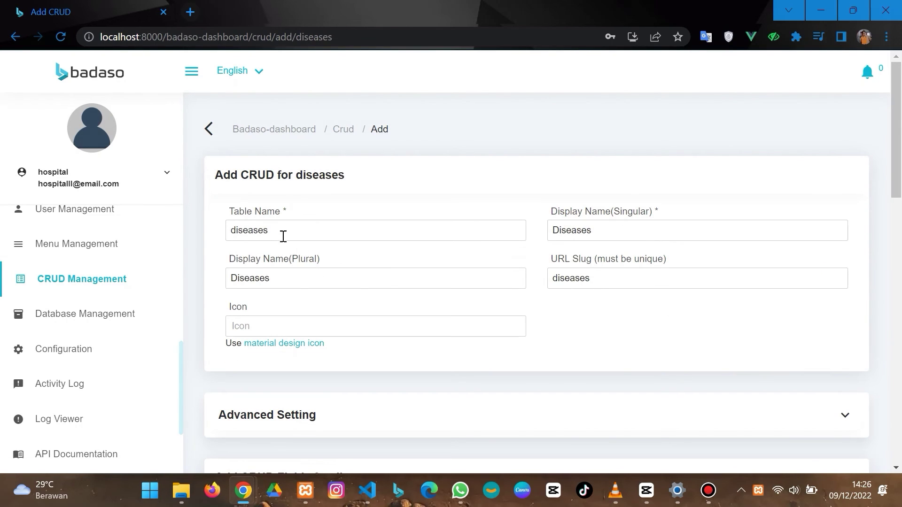
Step: Set the diseases CRUD's plural display name to Data Penyakit and its singular display name to Penyakit
double_click(289, 277)
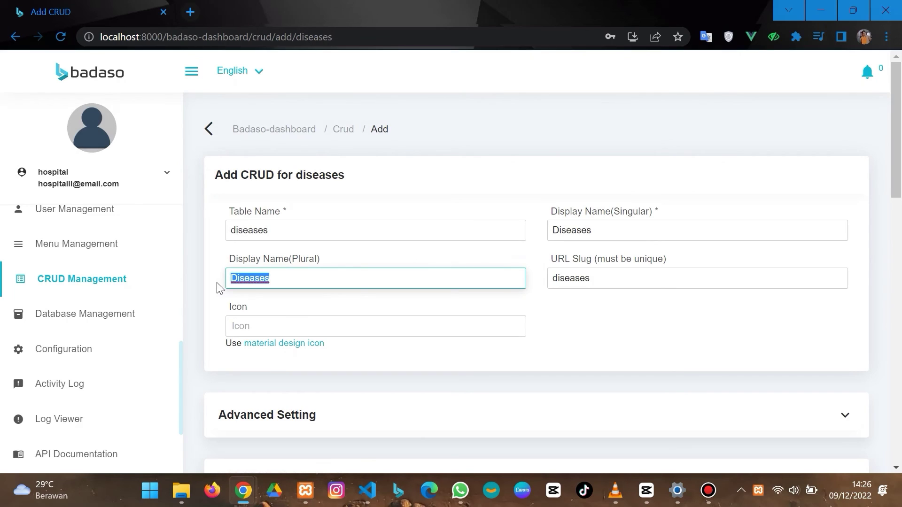
type("Da")
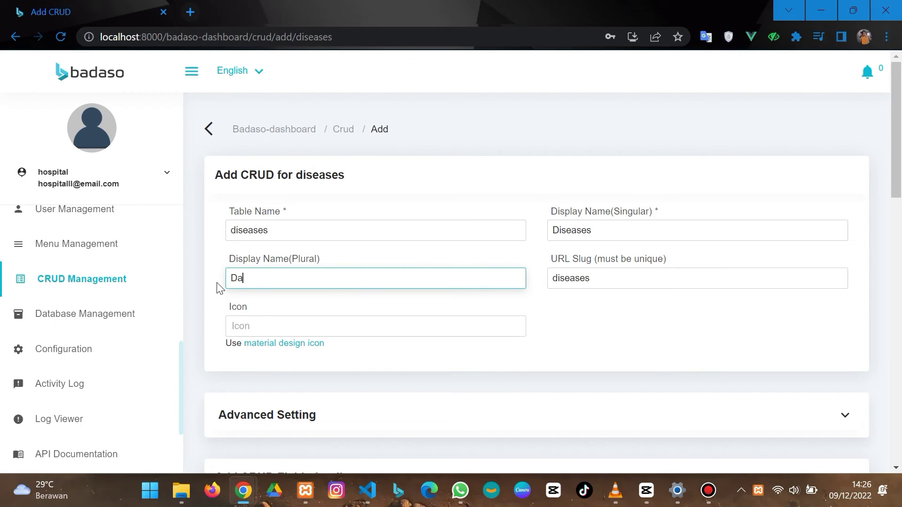
type("ta Penyakit")
double_click(581, 230)
type("Pen")
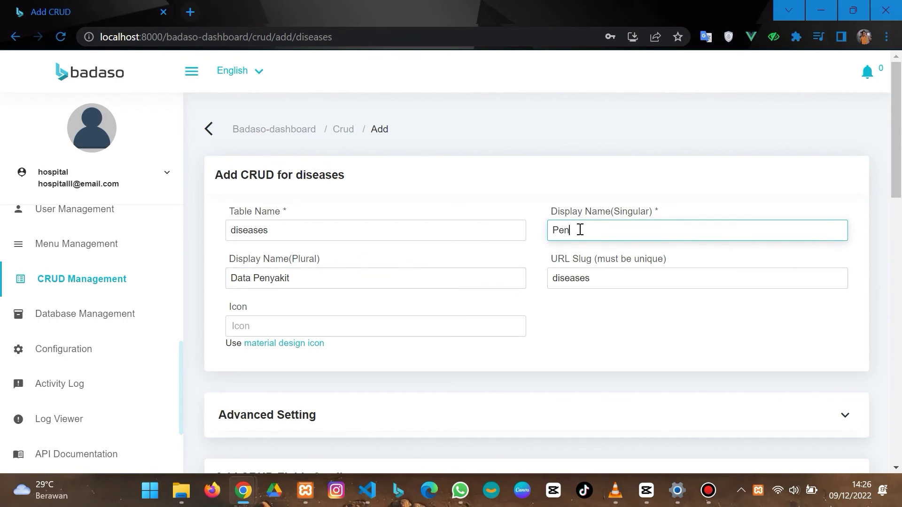
type("yakit")
Step: Turn off Browse, Read, Edit, Add and Delete visibility for the id field of the diseases CRUD
scroll(648, 286, "down", 8)
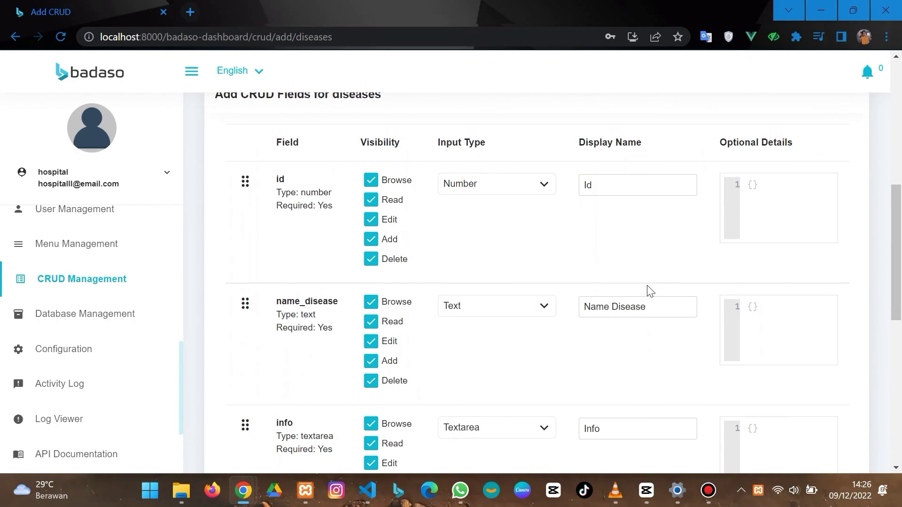
scroll(434, 166, "up", 1)
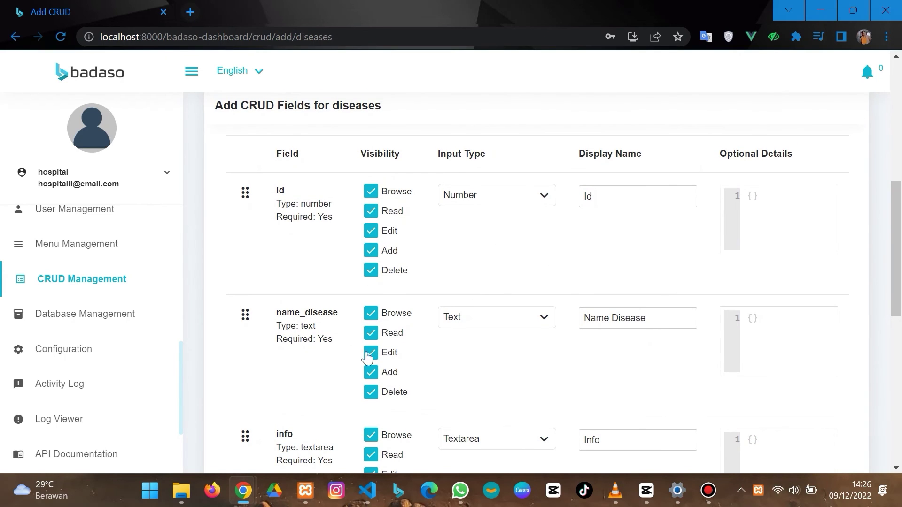
left_click(372, 194)
left_click(372, 212)
left_click(372, 232)
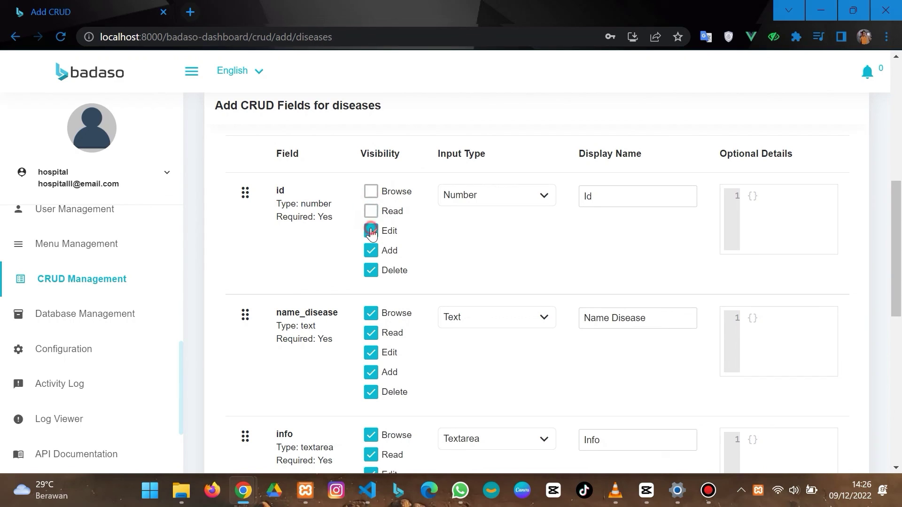
left_click(371, 251)
left_click(371, 271)
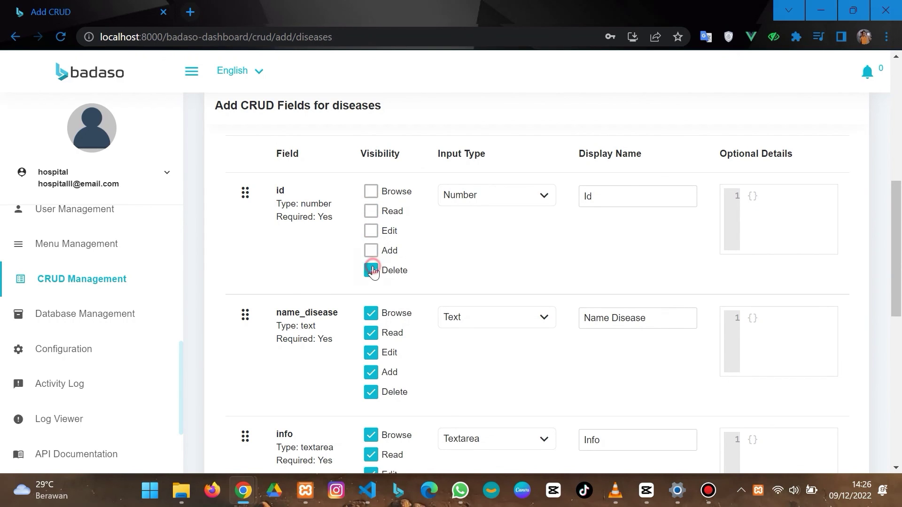
scroll(539, 230, "down", 1)
scroll(539, 230, "down", 1)
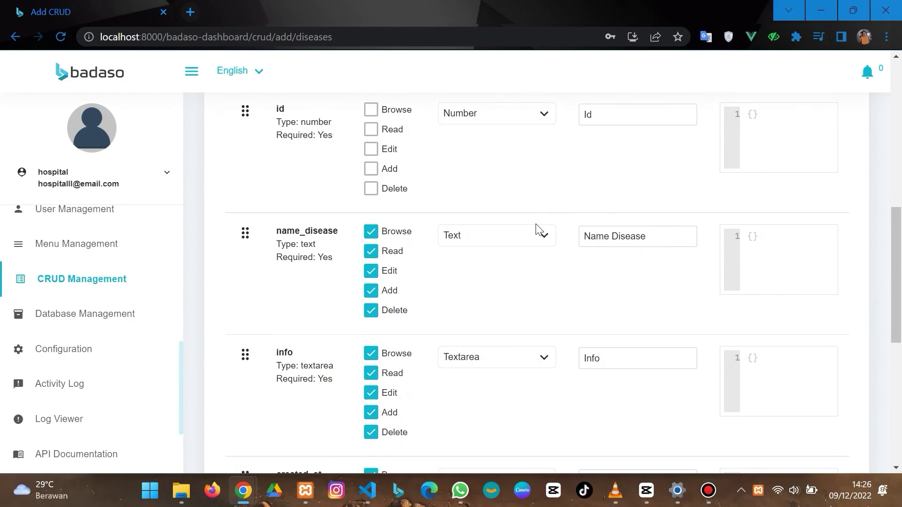
Step: Set the display name of the name_disease field to Nama Penyakit in the diseases CRUD
left_click(657, 235)
key("BackSpace")
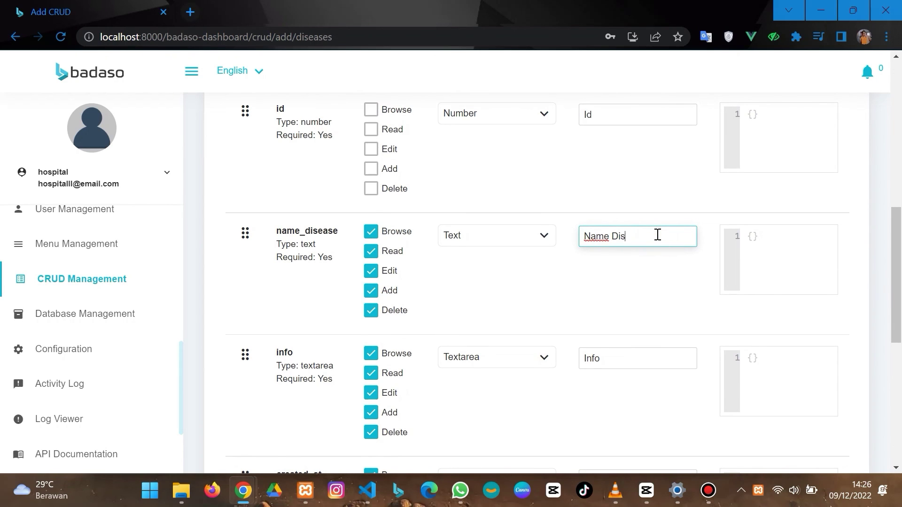
key("BackSpace")
key("BackSpace")
type("a Penya")
Step: Set the info field's display name to Keterangan and save the diseases CRUD
scroll(658, 235, "down", 2)
left_click(607, 273)
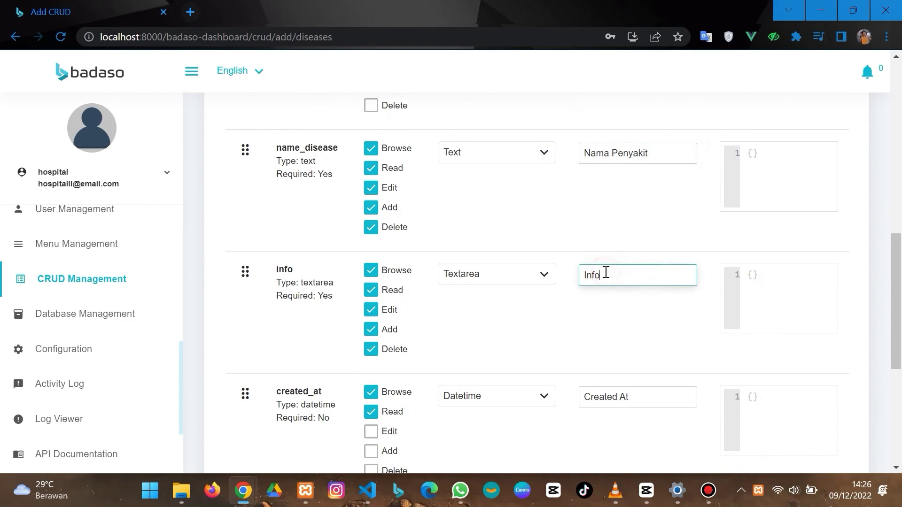
type("Keterangan")
scroll(660, 319, "down", 6)
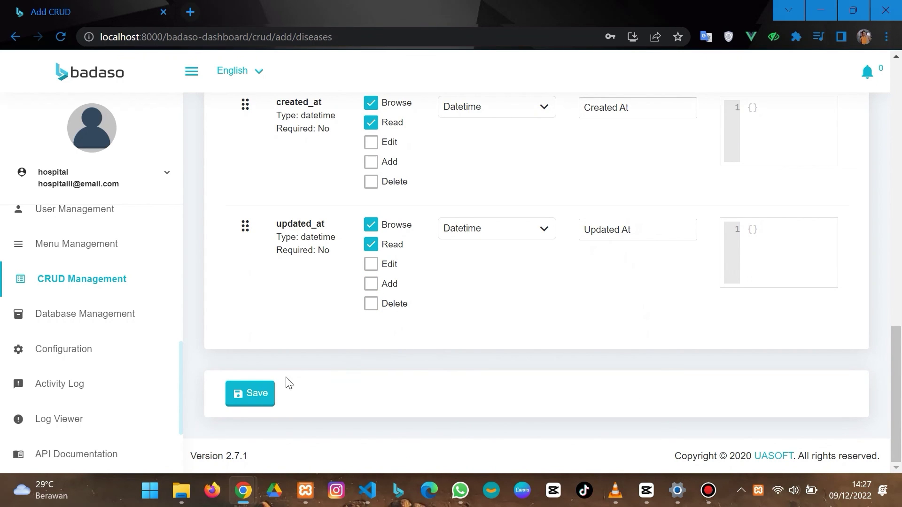
left_click(264, 393)
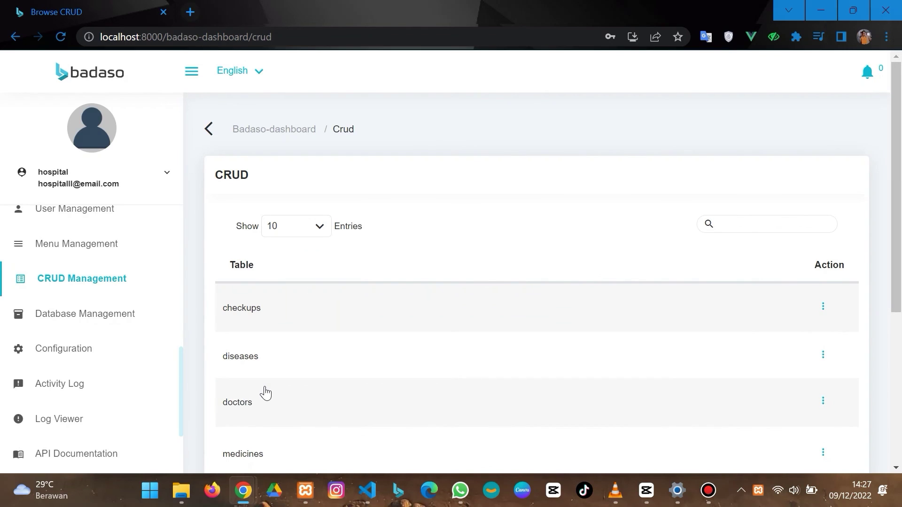
Step: Review the navigation entries generated for the hospital tables, from Data Pasien to Data Penyakit
scroll(52, 298, "up", 5)
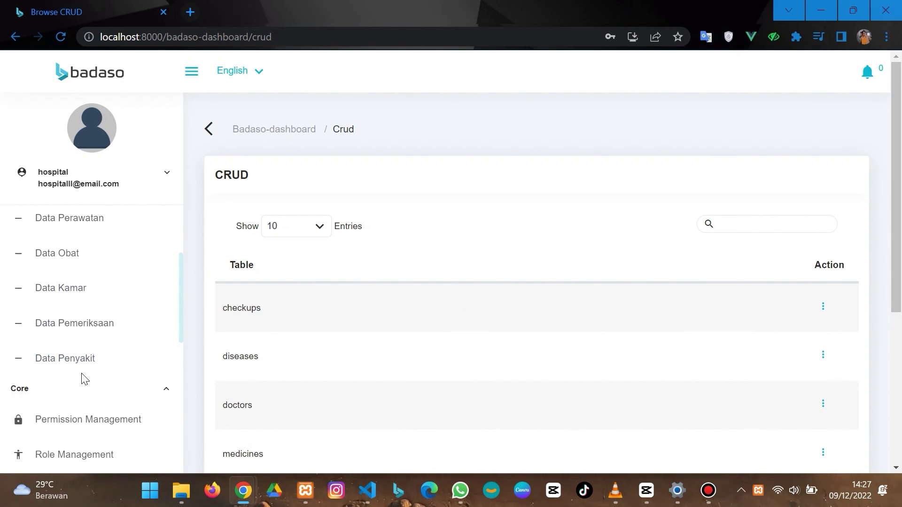
scroll(84, 380, "up", 3)
scroll(83, 379, "down", 2)
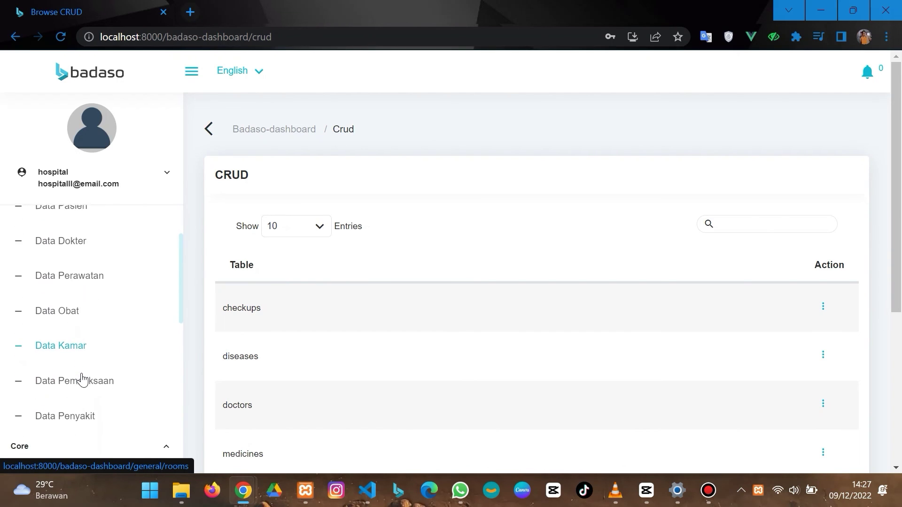
scroll(82, 380, "up", 2)
scroll(82, 380, "down", 1)
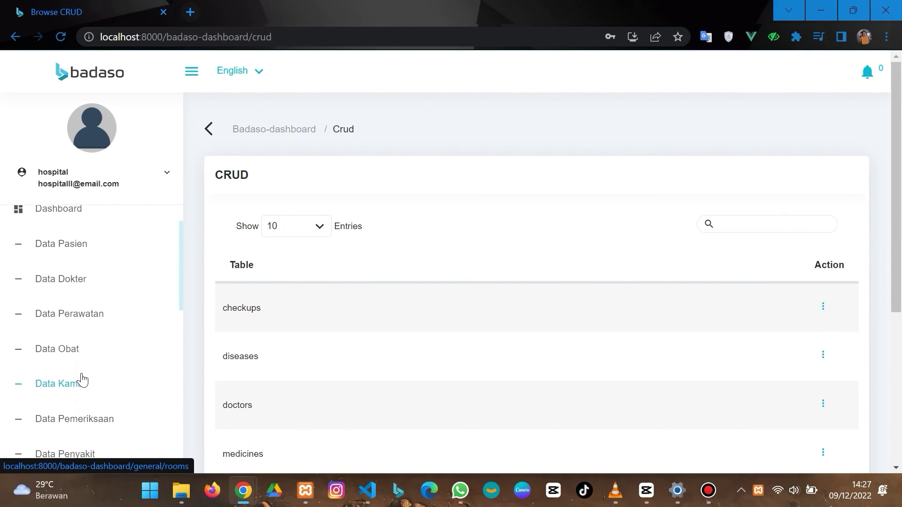